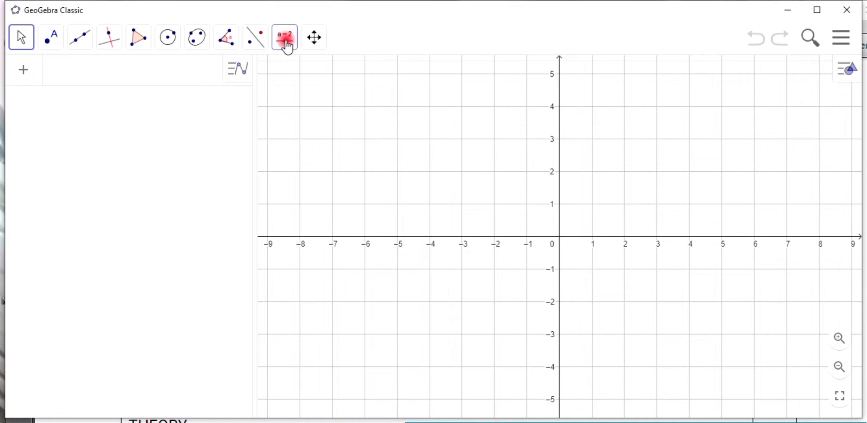
# Insert the image file bri.png from the Desktop into the graphics view
pyautogui.click(289, 115)
pyautogui.click(287, 132)
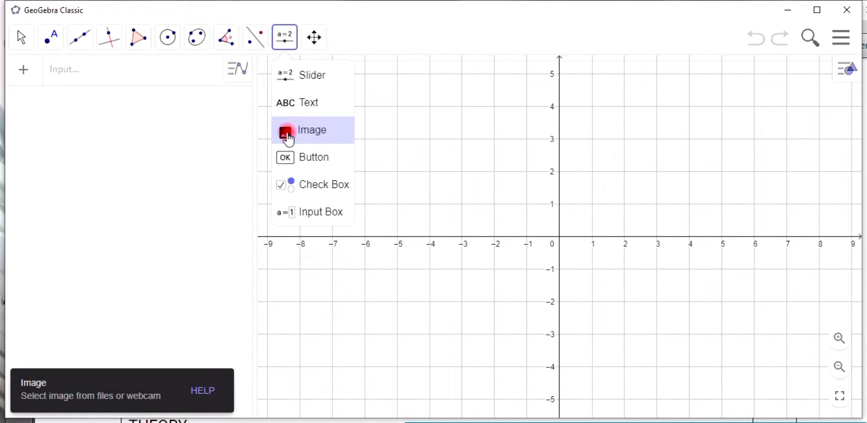
pyautogui.click(288, 133)
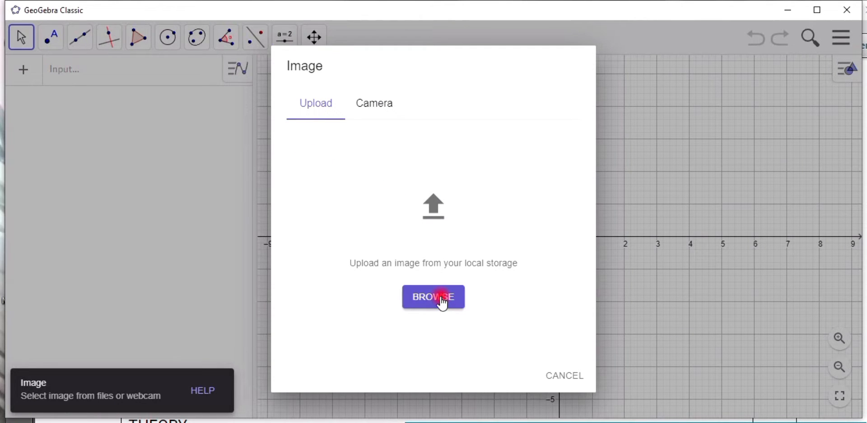
pyautogui.click(383, 105)
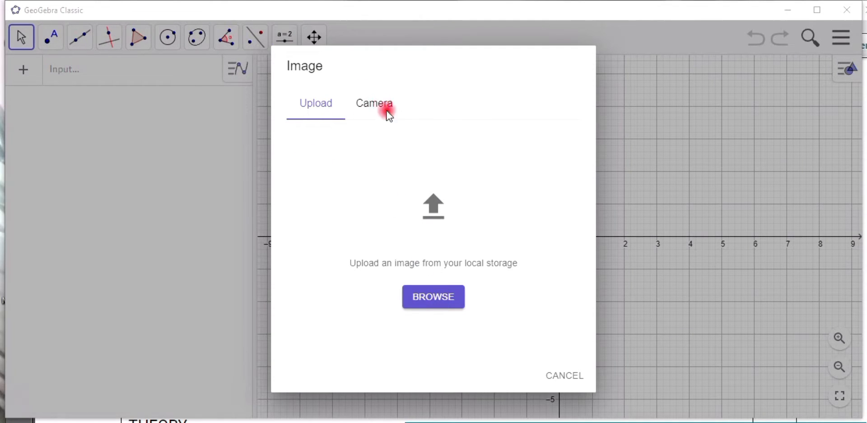
pyautogui.click(436, 296)
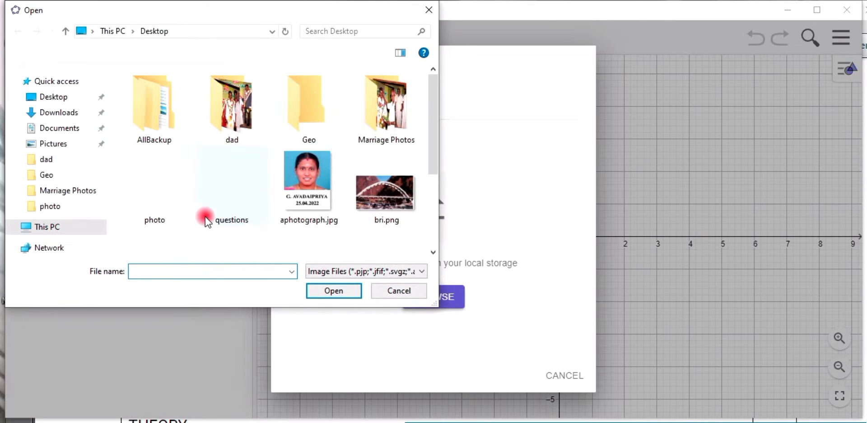
pyautogui.scroll(-5, 264, 217)
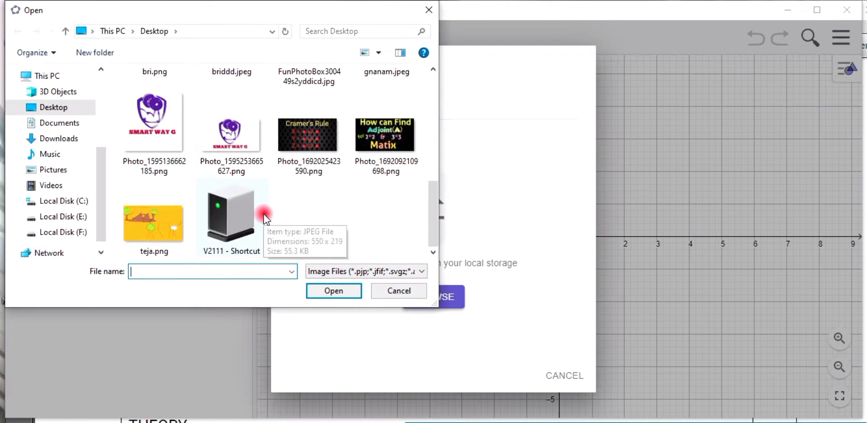
pyautogui.scroll(5, 263, 217)
pyautogui.click(153, 193)
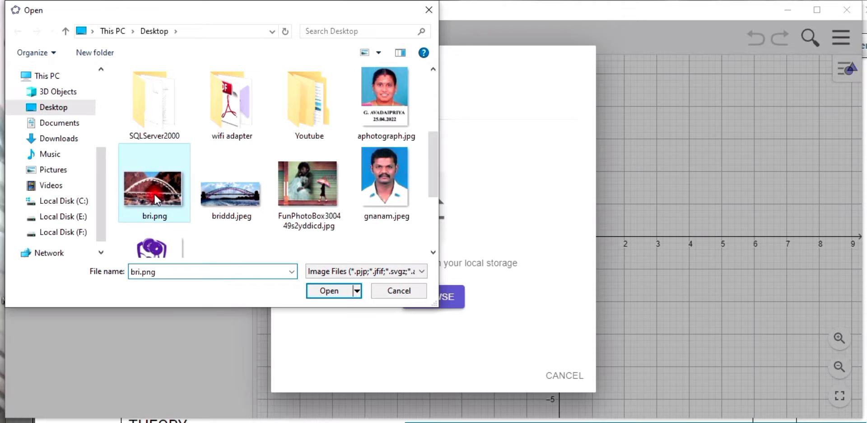
pyautogui.click(329, 291)
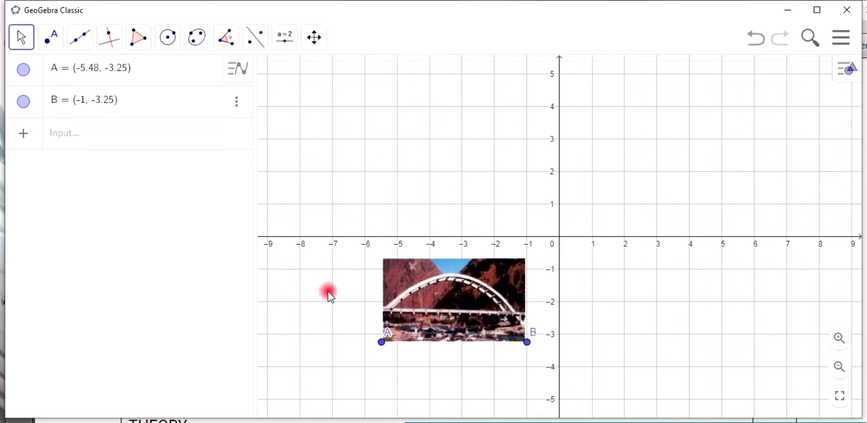
# Move the bridge image up to the x-axis and enlarge it by pulling its corner point B outward
pyautogui.moveTo(471, 295); pyautogui.dragTo(459, 220)
pyautogui.click(518, 268)
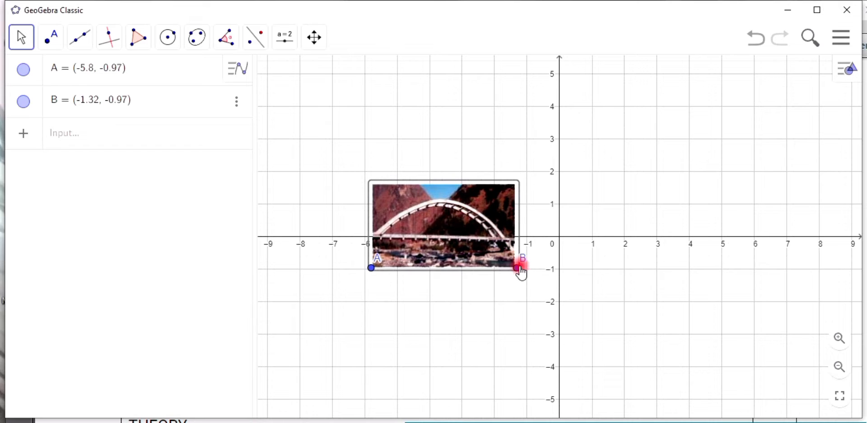
pyautogui.moveTo(518, 268); pyautogui.dragTo(673, 268)
# Position the bridge image so the arch's peak lies at the origin, adjusting corner B to level the arch
pyautogui.moveTo(554, 194); pyautogui.dragTo(595, 293)
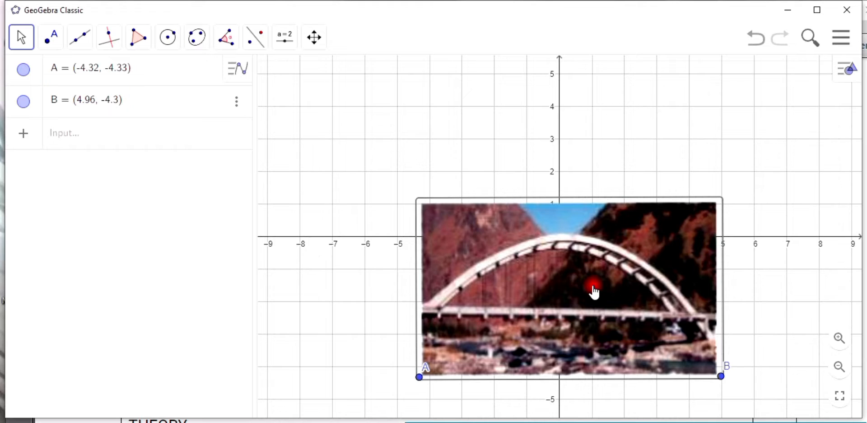
pyautogui.moveTo(595, 292); pyautogui.dragTo(606, 294)
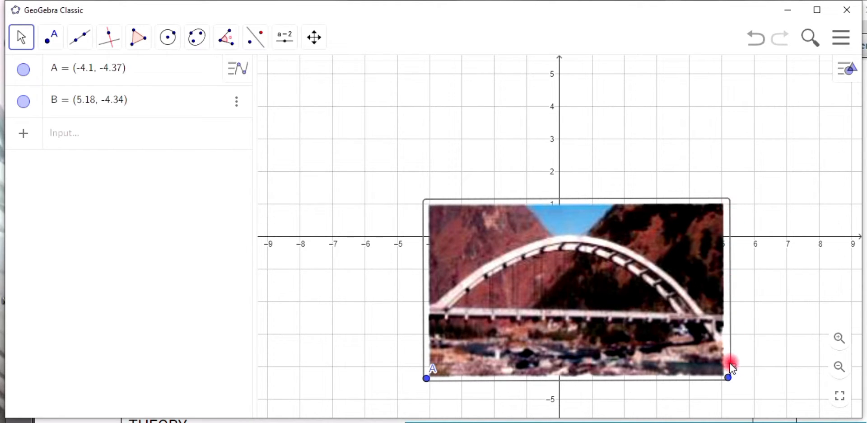
pyautogui.moveTo(728, 377); pyautogui.dragTo(730, 371)
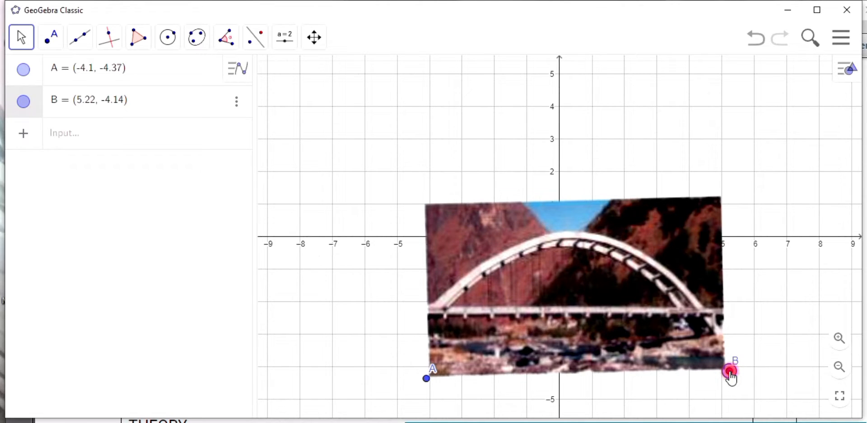
pyautogui.moveTo(638, 292); pyautogui.dragTo(633, 294)
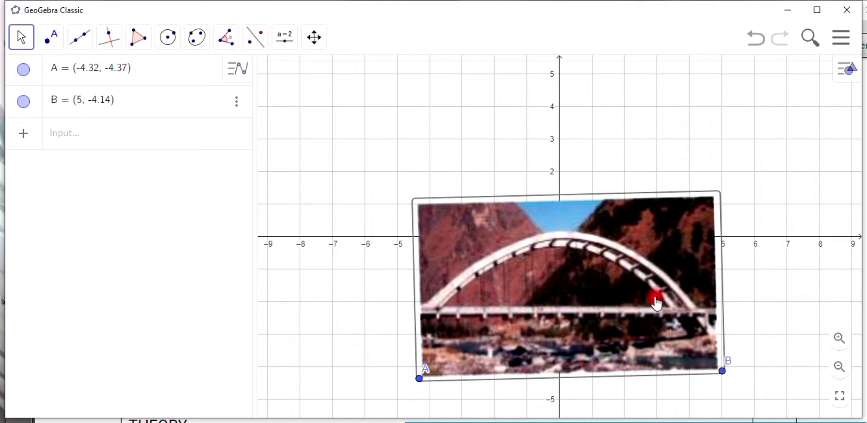
# Set the bridge picture as a background image in its object settings
pyautogui.rightClick(657, 300)
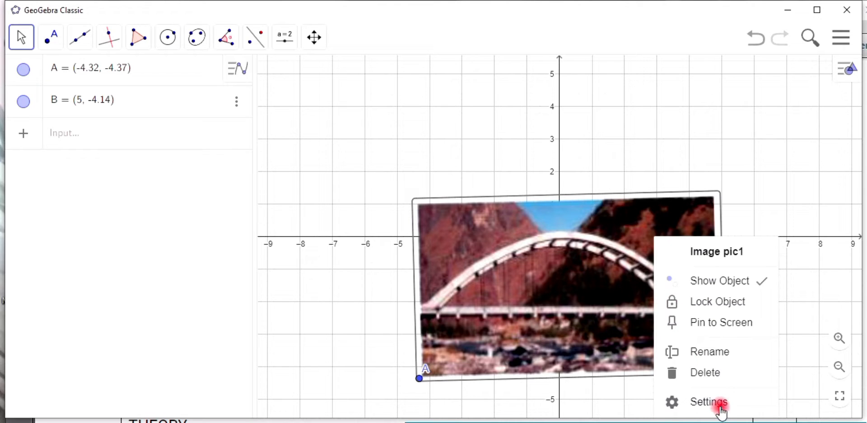
pyautogui.click(720, 409)
pyautogui.click(631, 303)
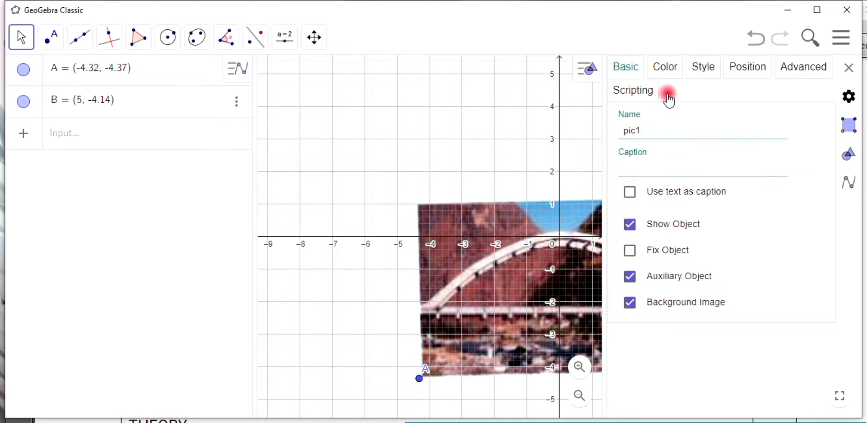
# Lower the bridge image's opacity to slightly above half and close the settings
pyautogui.click(665, 68)
pyautogui.moveTo(749, 130)
pyautogui.mouseDown()
pyautogui.moveTo(710, 128)
pyautogui.moveTo(709, 119)
pyautogui.mouseUp()
pyautogui.click(619, 349)
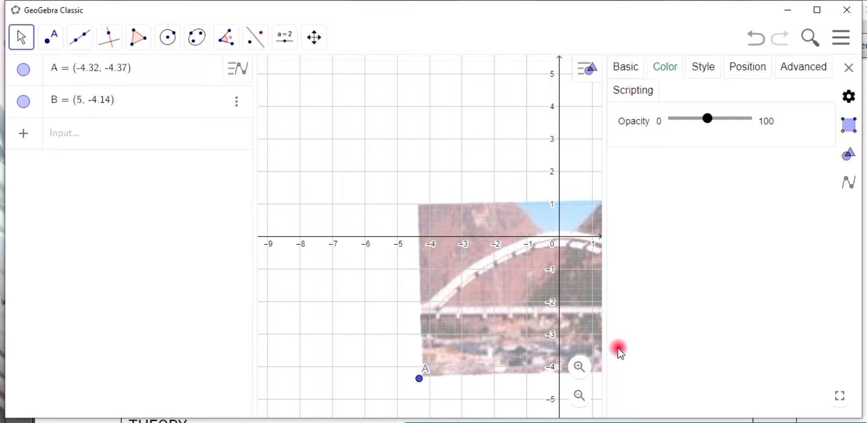
pyautogui.click(671, 66)
pyautogui.click(716, 164)
pyautogui.moveTo(722, 120)
pyautogui.mouseDown()
pyautogui.moveTo(700, 123)
pyautogui.moveTo(751, 126)
pyautogui.moveTo(721, 134)
pyautogui.mouseUp()
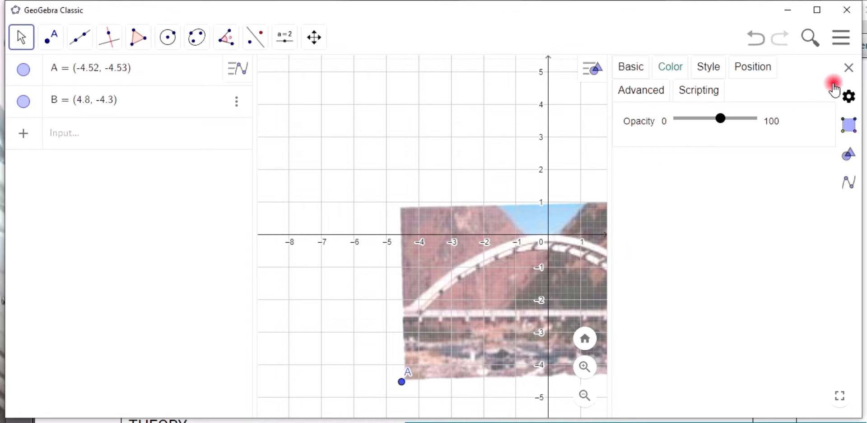
pyautogui.click(849, 68)
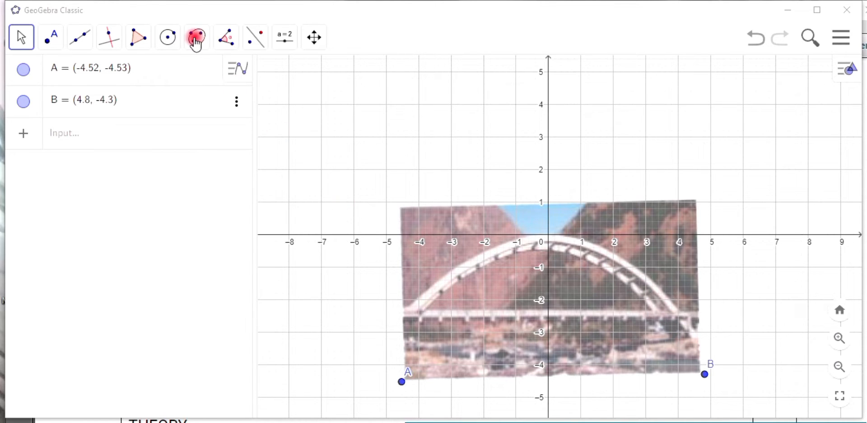
pyautogui.click(196, 37)
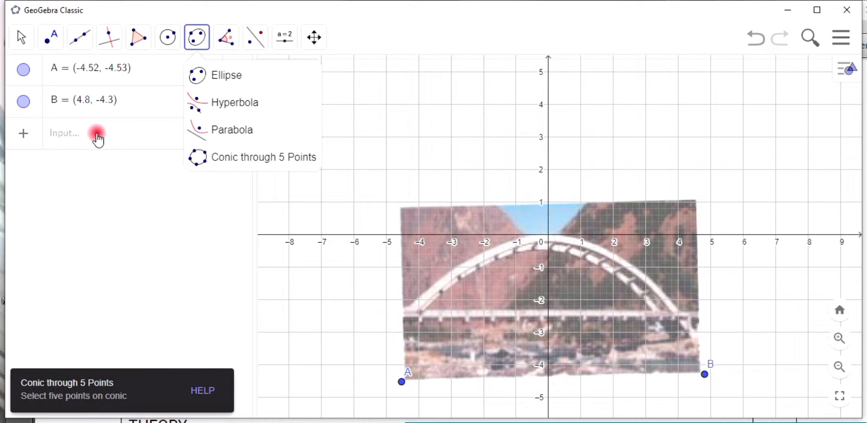
pyautogui.click(97, 134)
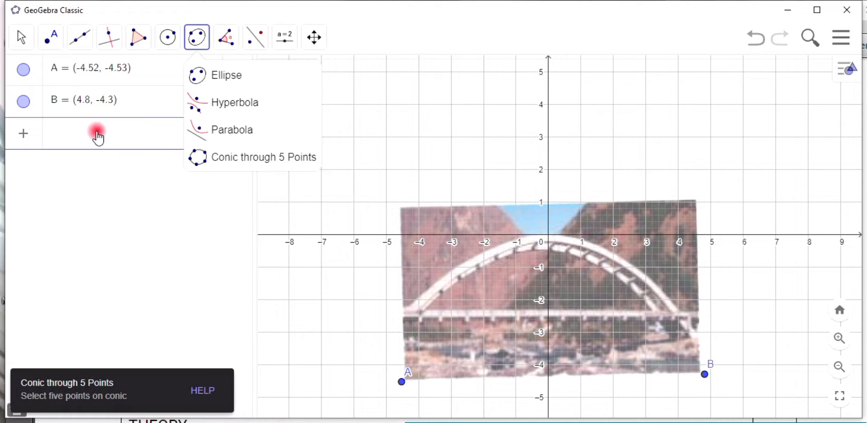
pyautogui.click(197, 80)
pyautogui.moveTo(289, 39)
pyautogui.click(287, 77)
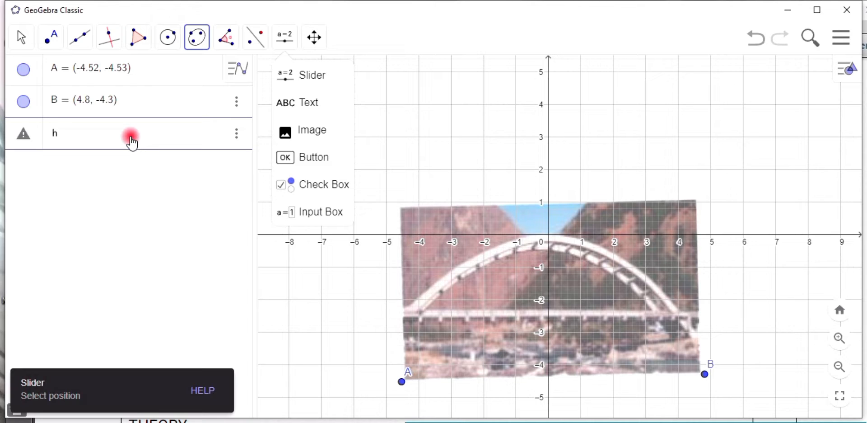
# Define the slider a = 2 and the focus point F = (0, −a)
pyautogui.click(131, 142)
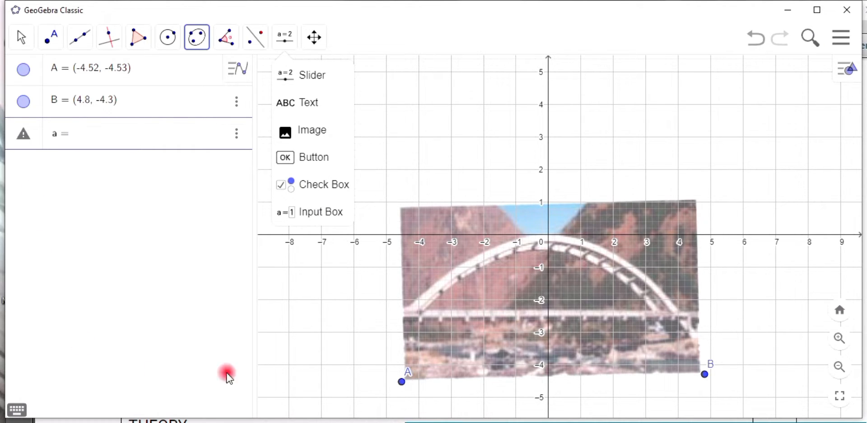
pyautogui.click(351, 374)
pyautogui.click(107, 183)
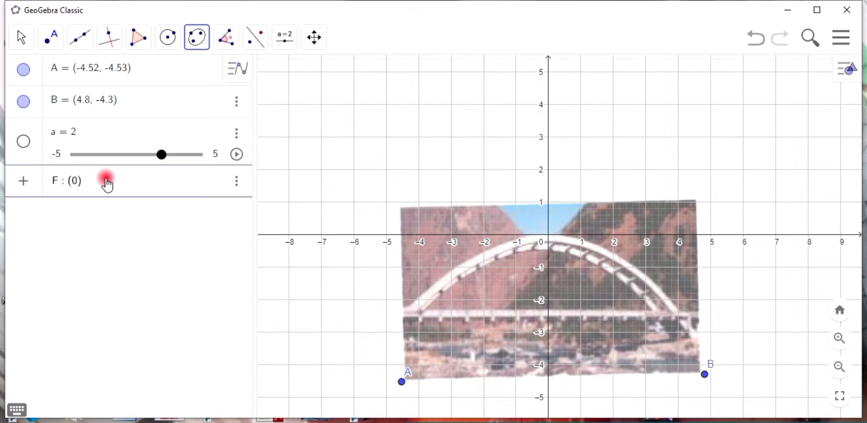
pyautogui.write(',a')
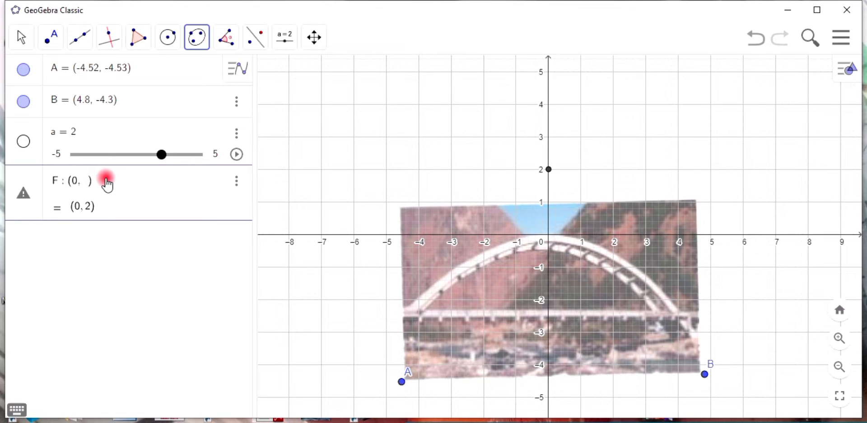
pyautogui.write('a')
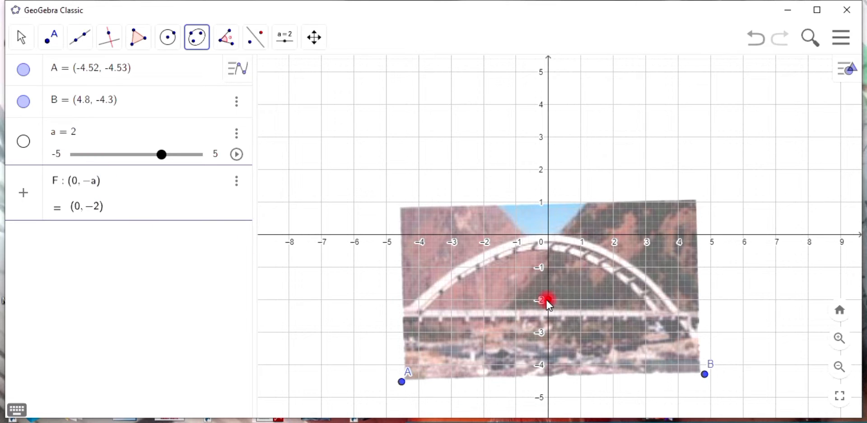
pyautogui.press('Return')
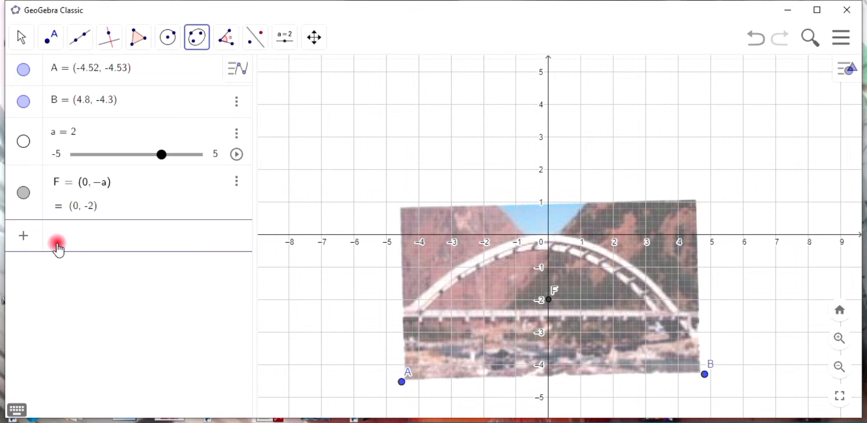
# Define the directrix line dir: y = a
pyautogui.write('dir')
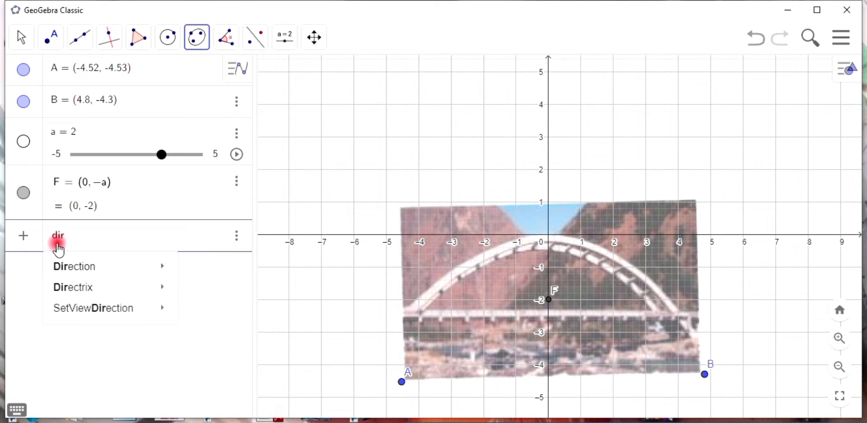
pyautogui.write(' : y')
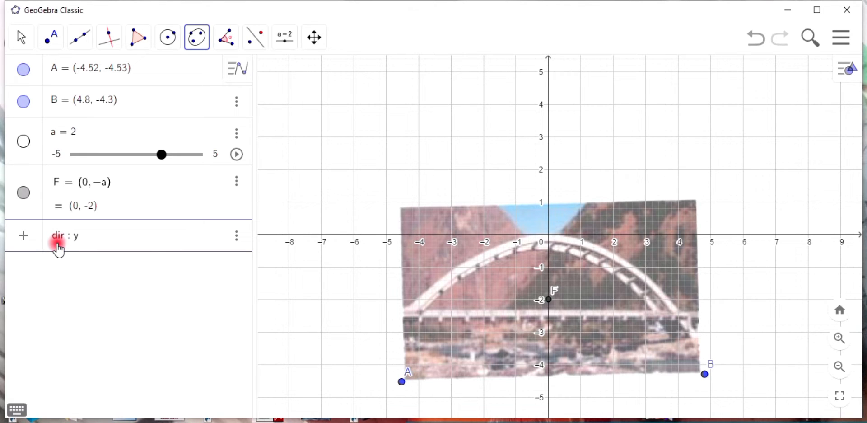
pyautogui.write(' = a')
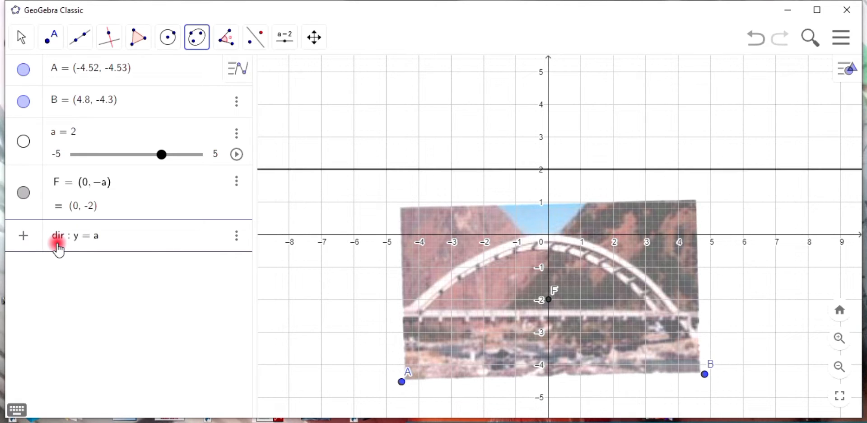
pyautogui.press('Return')
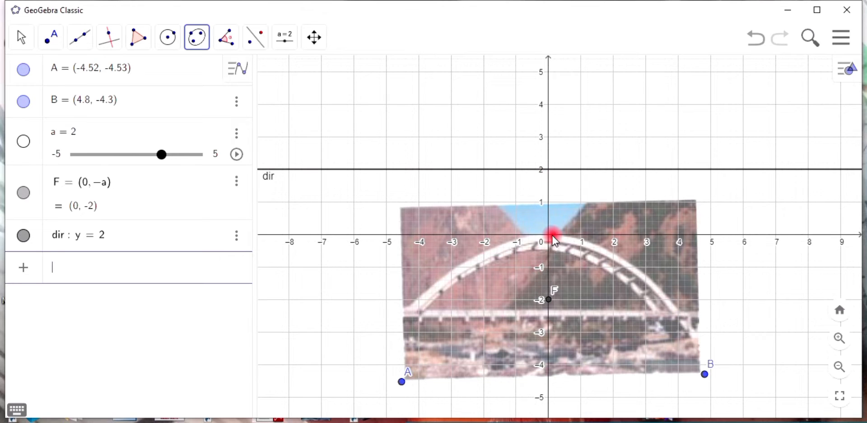
# Place a free focus point F at (0, −2) with the Parabola tool
pyautogui.click(547, 299)
pyautogui.click(550, 300)
pyautogui.click(199, 45)
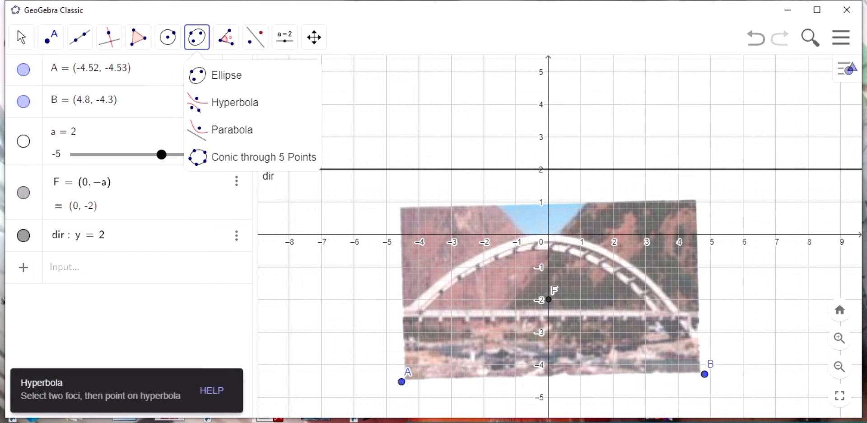
pyautogui.click(231, 131)
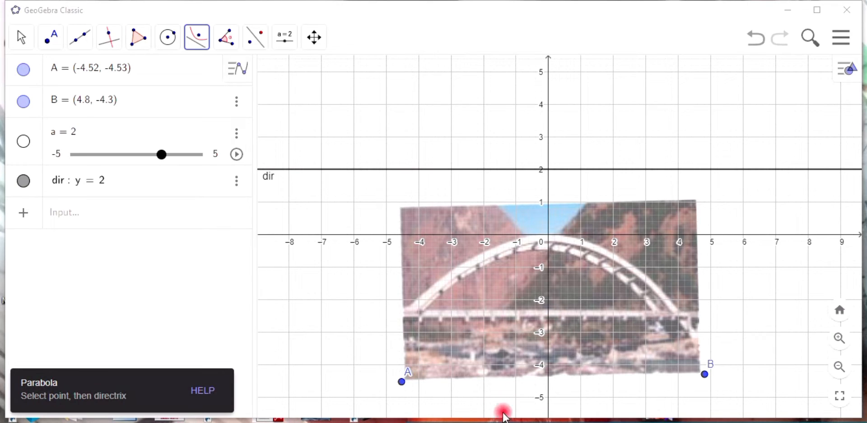
pyautogui.click(549, 300)
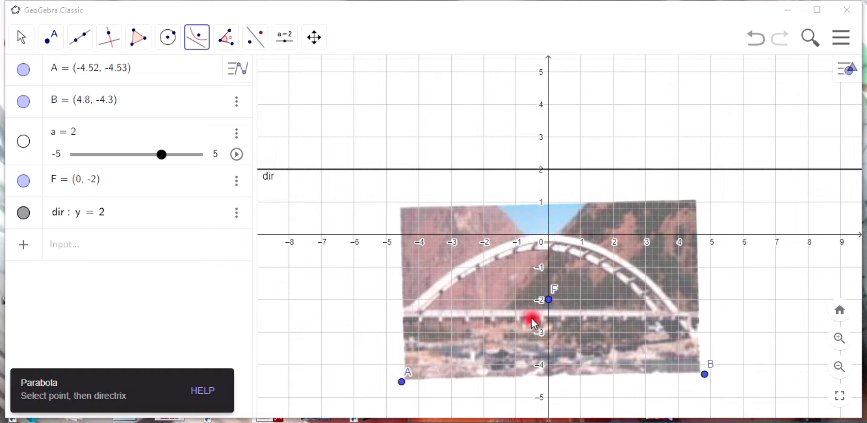
# Construct the parabola with focus F and directrix dir, and undo it
pyautogui.click(549, 299)
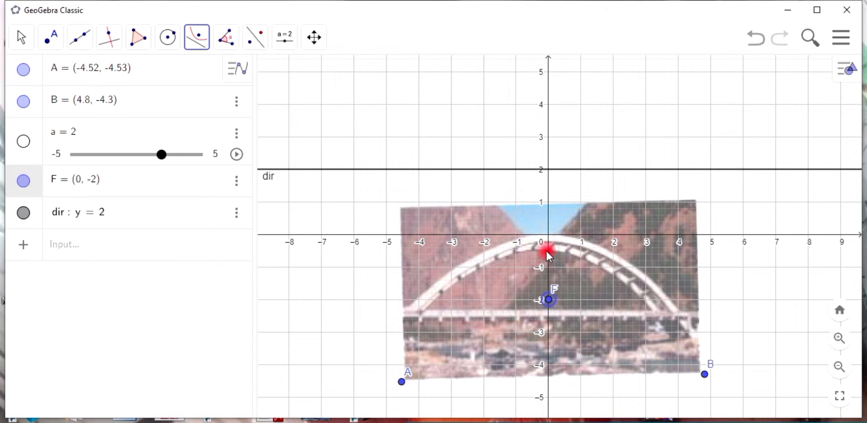
pyautogui.click(549, 170)
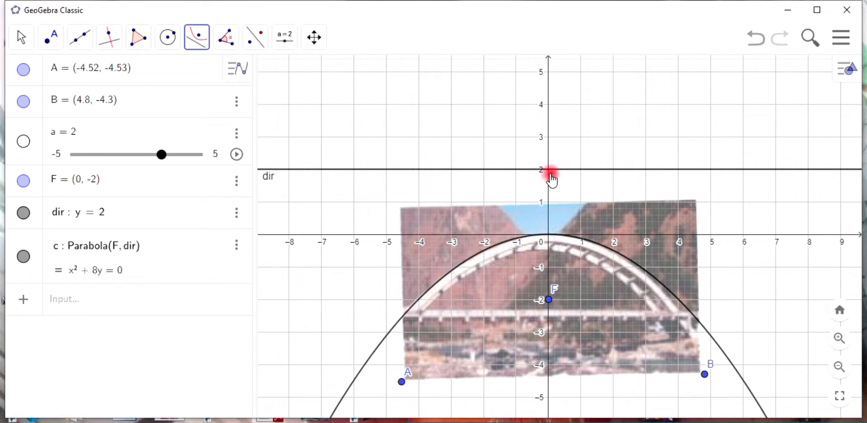
pyautogui.hotkey('ctrl', 'z')
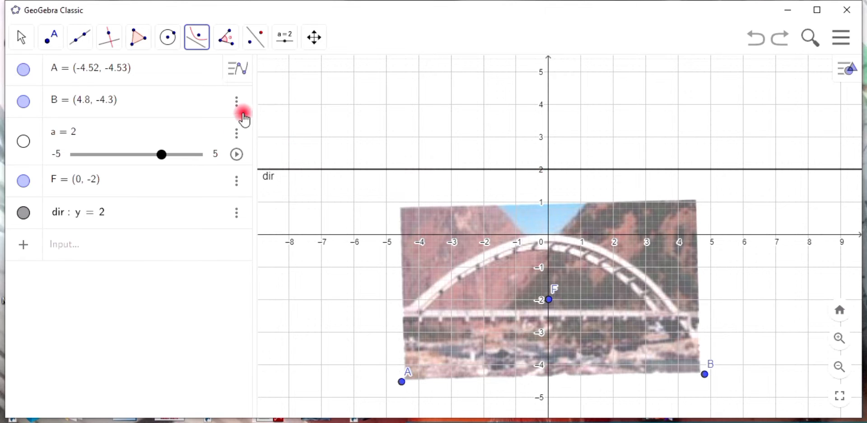
# Construct a parabola with point F as the focus and line dir as the directrix
pyautogui.click(206, 40)
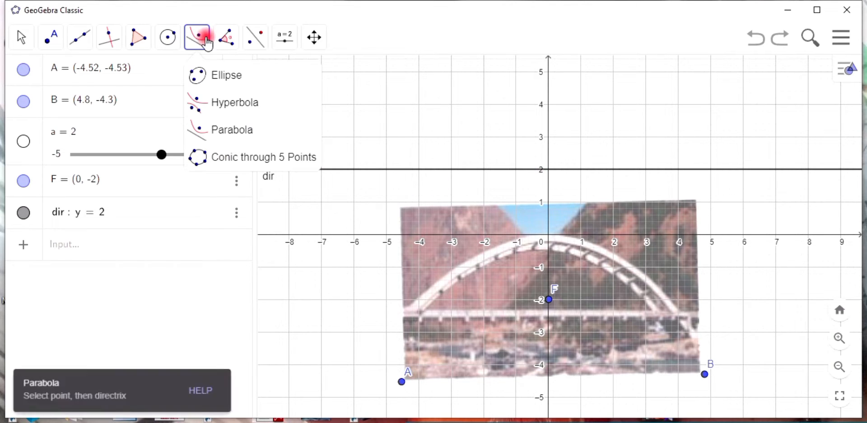
pyautogui.click(203, 130)
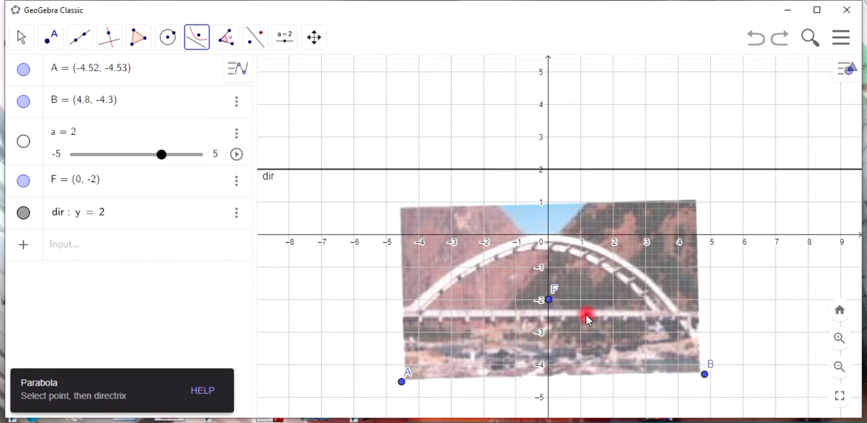
pyautogui.click(549, 302)
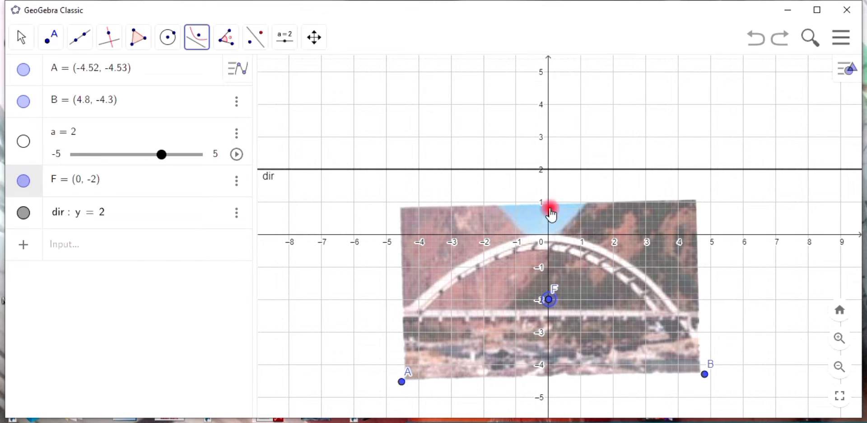
pyautogui.click(549, 171)
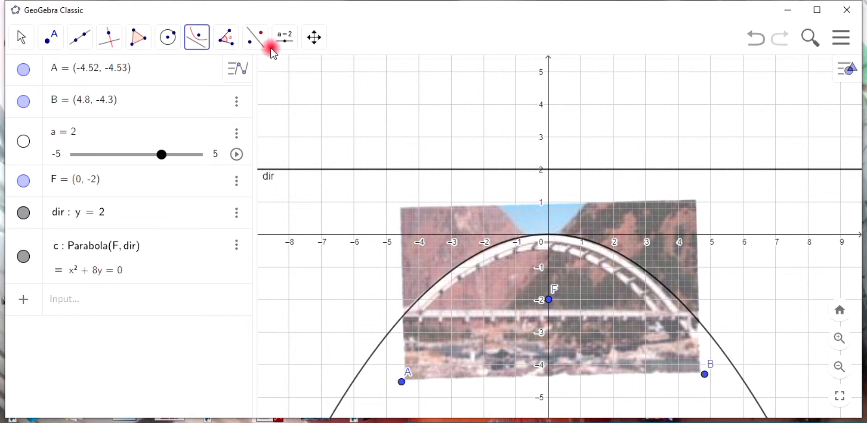
# Adjust slider a to 1.7 so the parabola follows the bridge arch
pyautogui.click(281, 43)
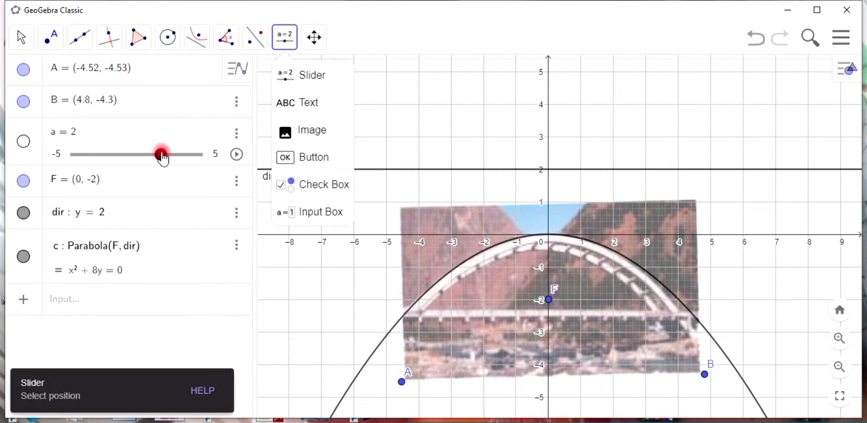
pyautogui.moveTo(161, 158); pyautogui.dragTo(155, 158)
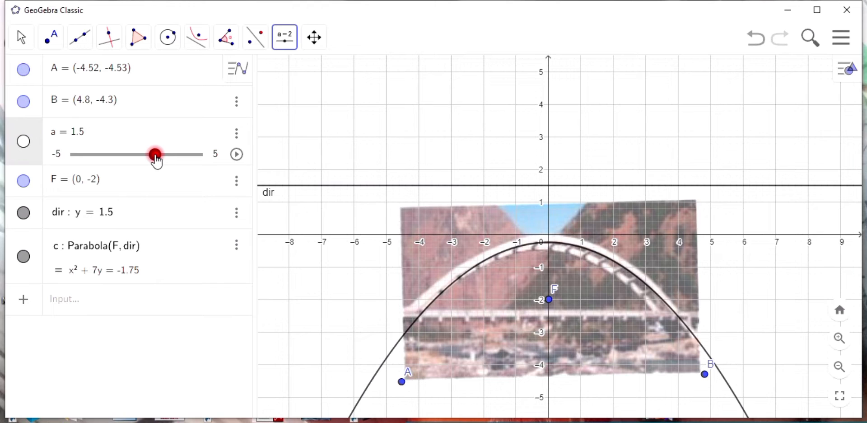
pyautogui.moveTo(156, 158); pyautogui.dragTo(158, 157)
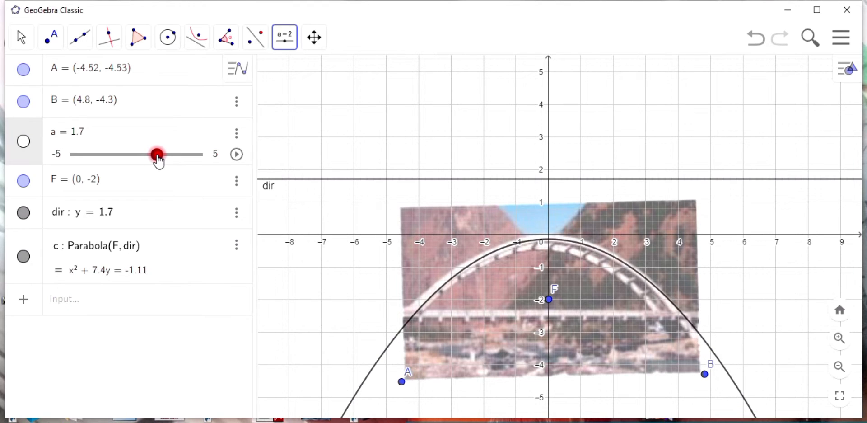
pyautogui.click(159, 161)
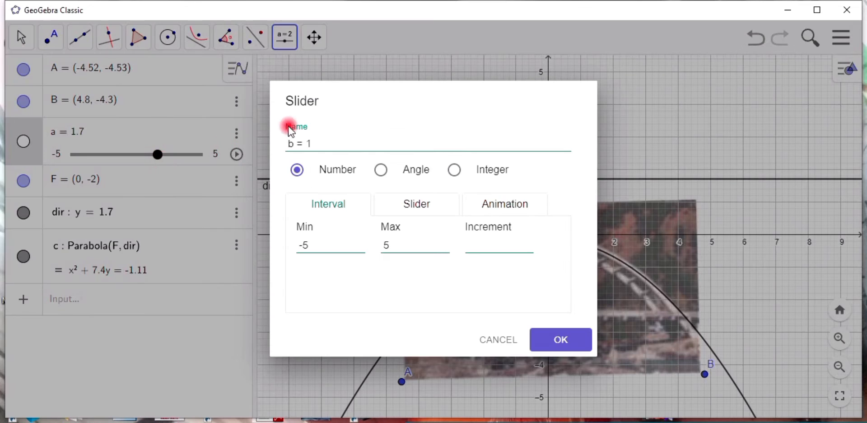
pyautogui.click(494, 339)
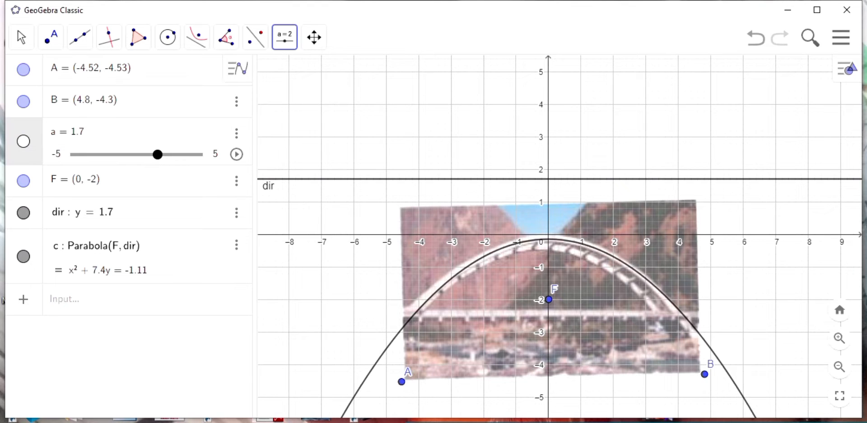
# Switch to the syllabus PDF in Adobe Reader, highlight the vertex, focus, directrix and latus-rectum task of Ex-4, and return to GeoGebra
pyautogui.hotkey('alt', 'Tab')
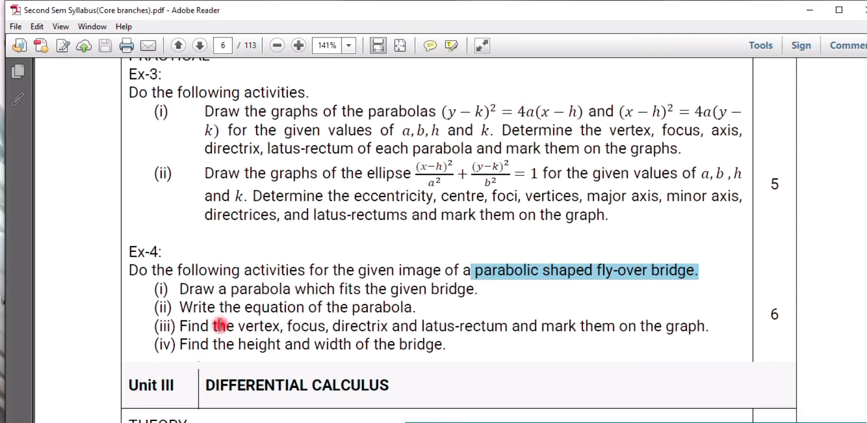
pyautogui.moveTo(218, 289); pyautogui.dragTo(674, 326)
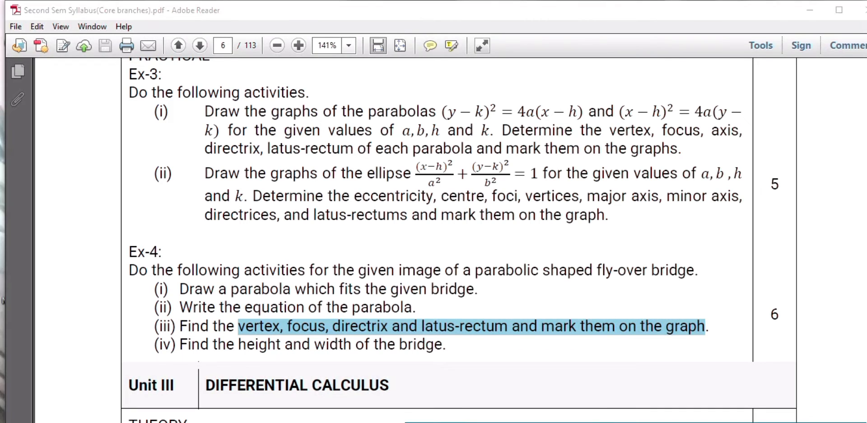
pyautogui.moveTo(458, 420)
pyautogui.moveTo(422, 401)
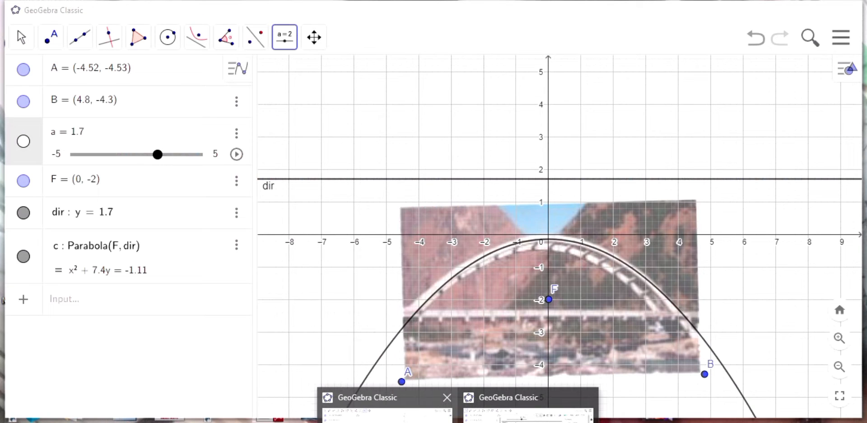
pyautogui.click(422, 401)
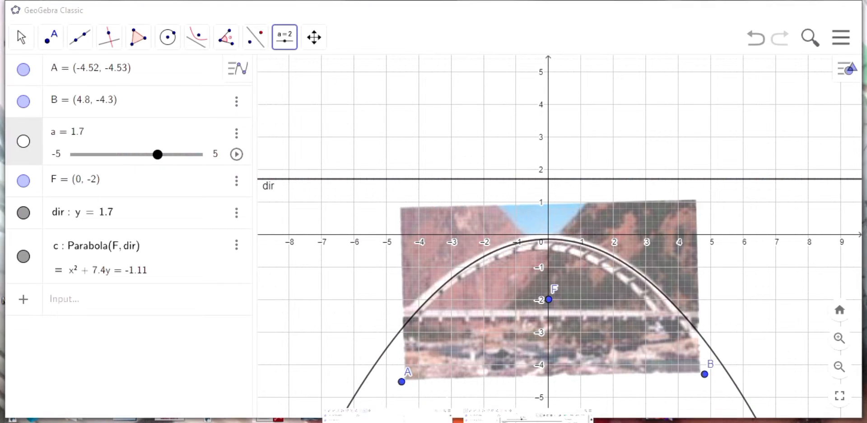
pyautogui.click(115, 299)
pyautogui.write('v')
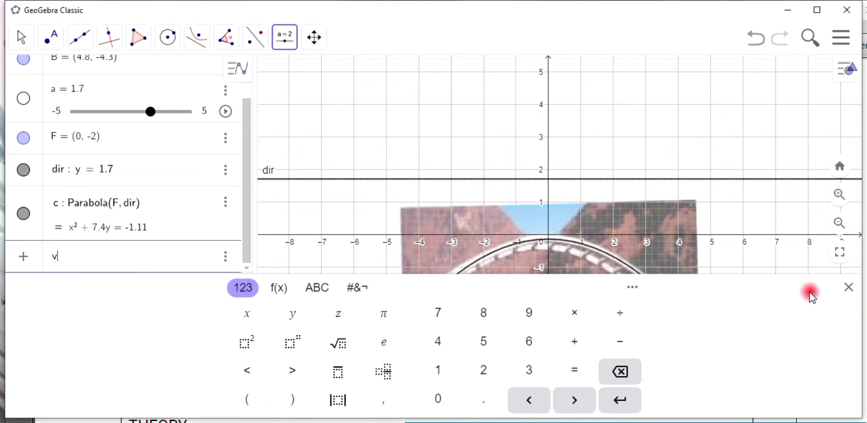
pyautogui.click(848, 287)
pyautogui.press('Escape')
# Define point V as the vertex of the parabola with V = Vertex(c)
pyautogui.click(118, 300)
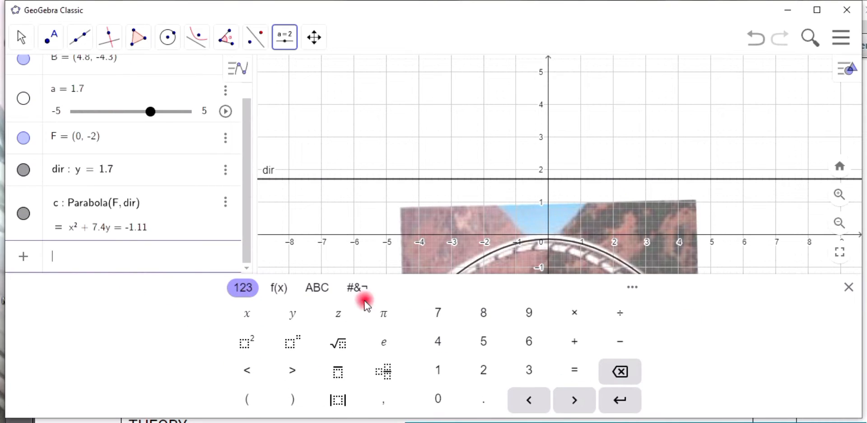
pyautogui.click(848, 286)
pyautogui.click(67, 298)
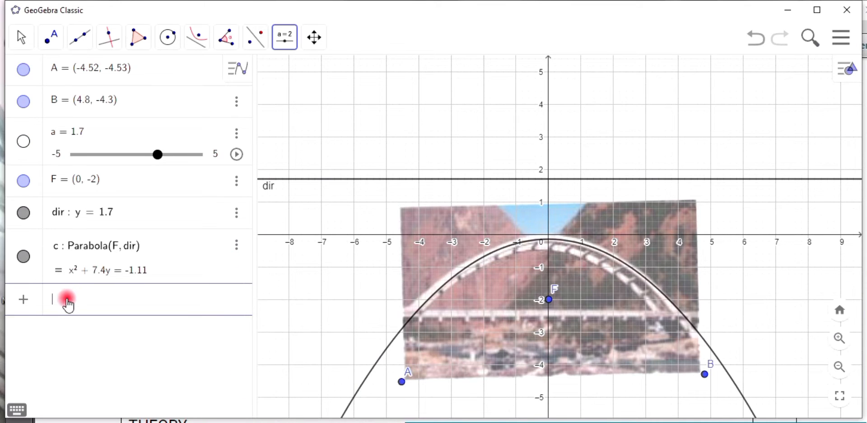
pyautogui.write('v')
pyautogui.press('BackSpace')
pyautogui.write('V=vet')
pyautogui.press('BackSpace')
pyautogui.press('BackSpace')
pyautogui.write('rte')
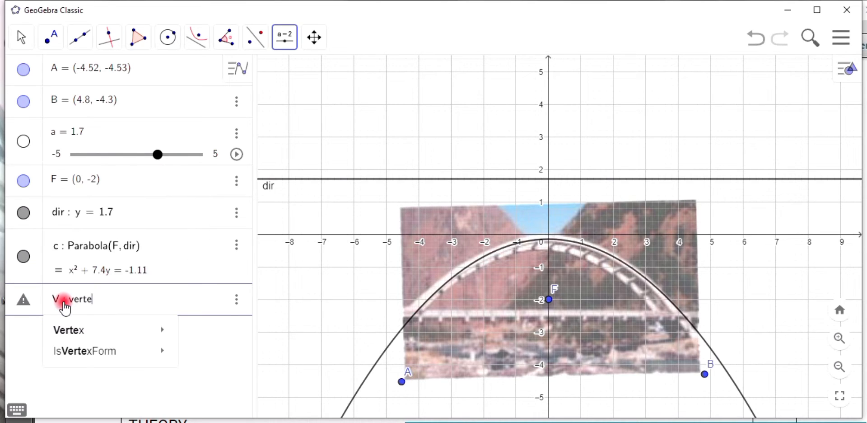
pyautogui.write('x(c')
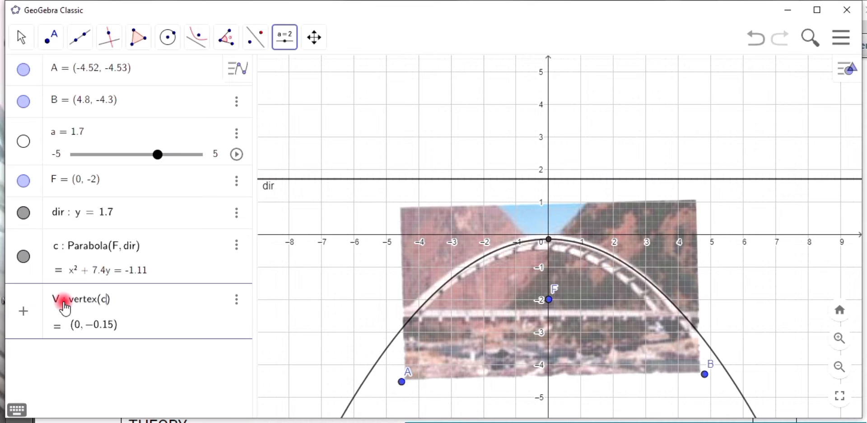
pyautogui.press('Return')
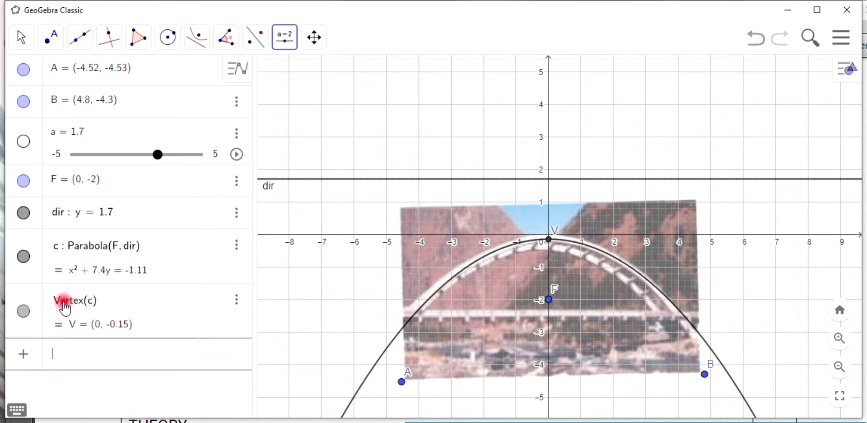
# Try several colours on vertex point V, settle on maroon (#800000), and close its settings
pyautogui.rightClick(549, 238)
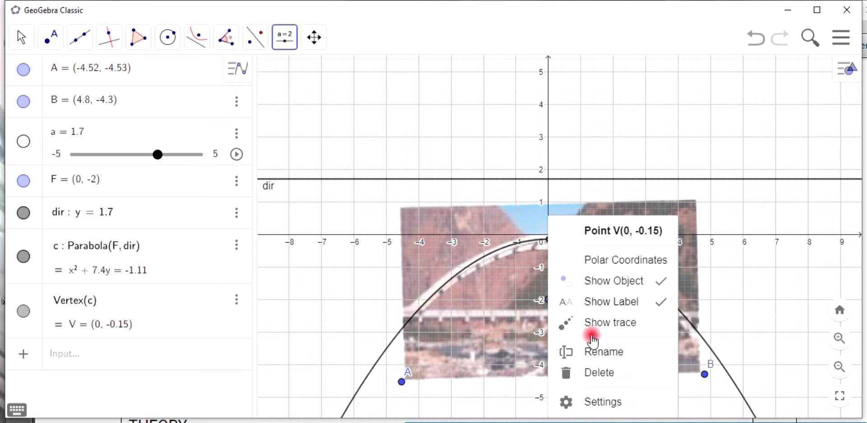
pyautogui.click(600, 401)
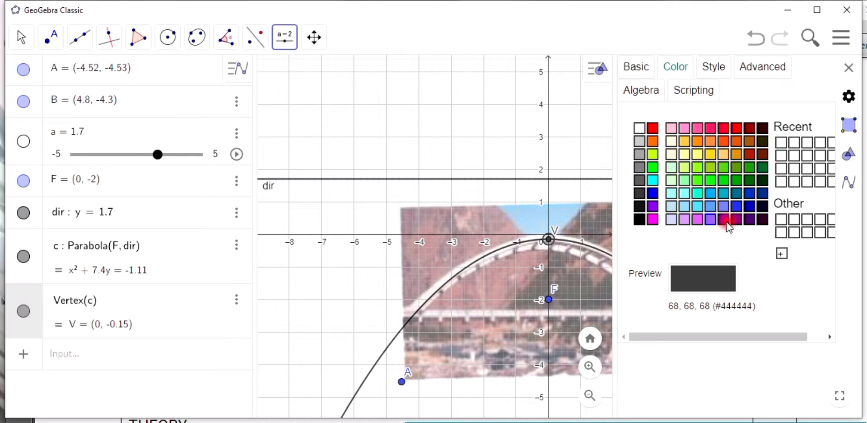
pyautogui.click(711, 128)
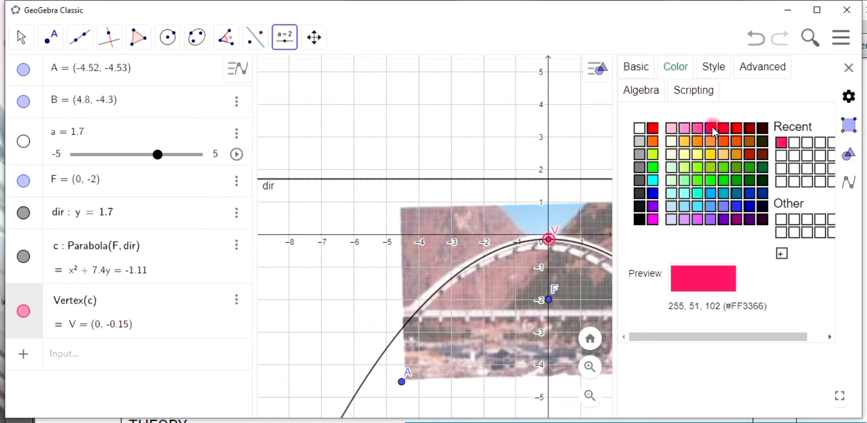
pyautogui.click(652, 220)
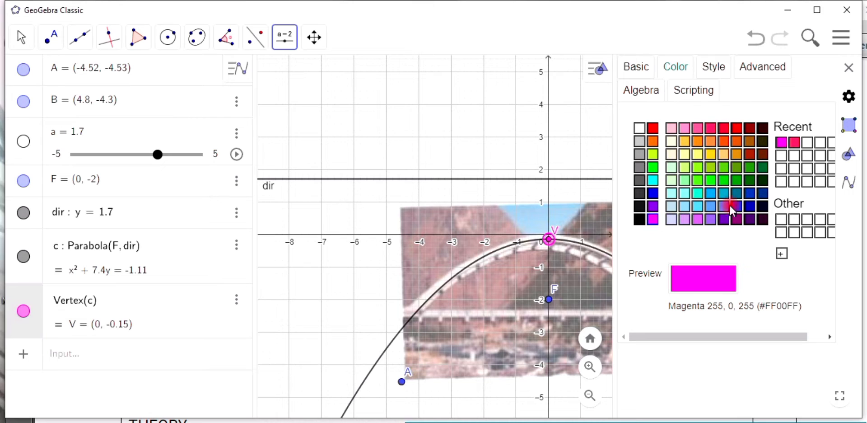
pyautogui.click(654, 155)
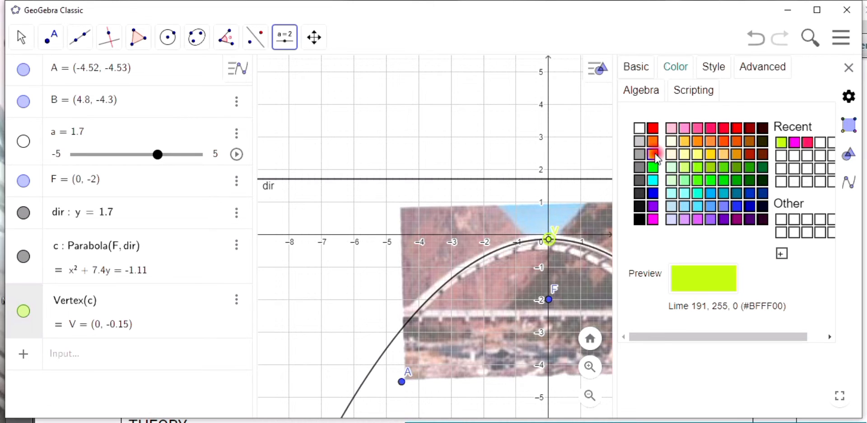
pyautogui.click(697, 167)
pyautogui.click(711, 168)
pyautogui.click(711, 181)
pyautogui.click(736, 180)
pyautogui.click(749, 168)
pyautogui.click(762, 155)
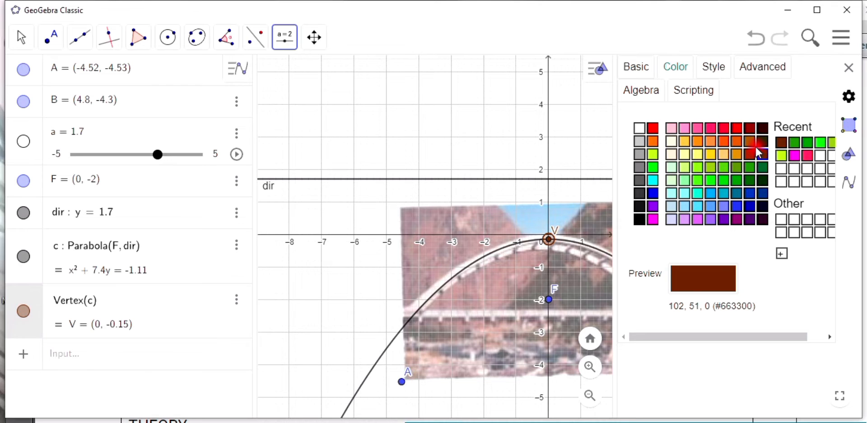
pyautogui.click(750, 128)
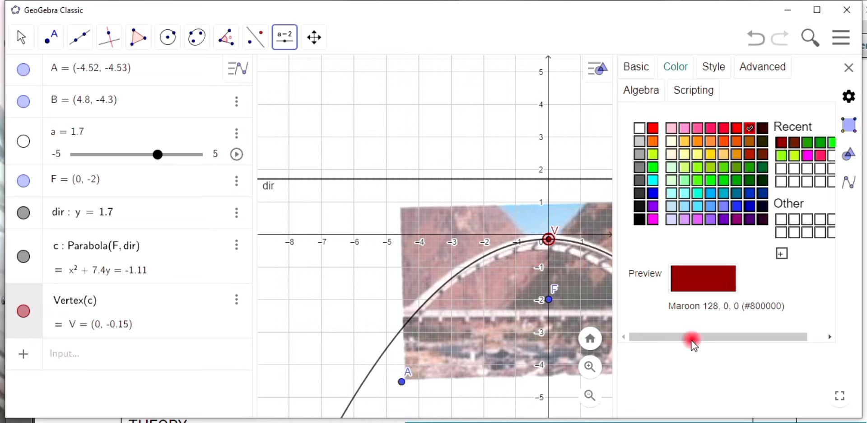
pyautogui.click(845, 69)
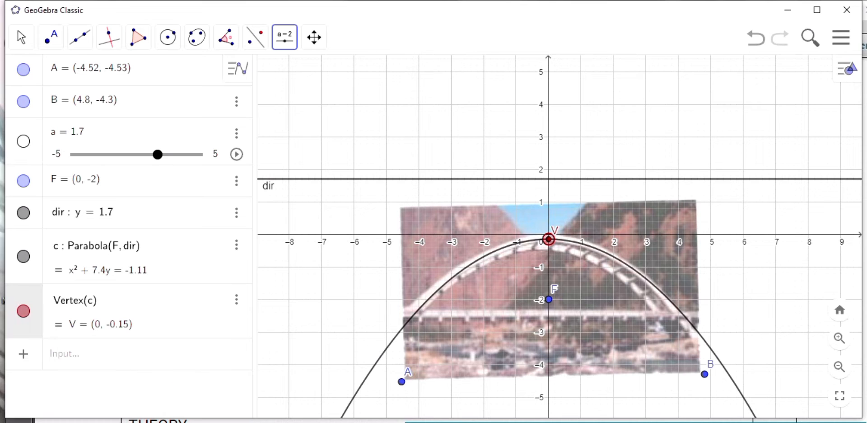
# Check the syllabus task and define the latus rectum line through the focus, parallel to the directrix, as latus: Line(F, dir)
pyautogui.hotkey('alt', 'Tab')
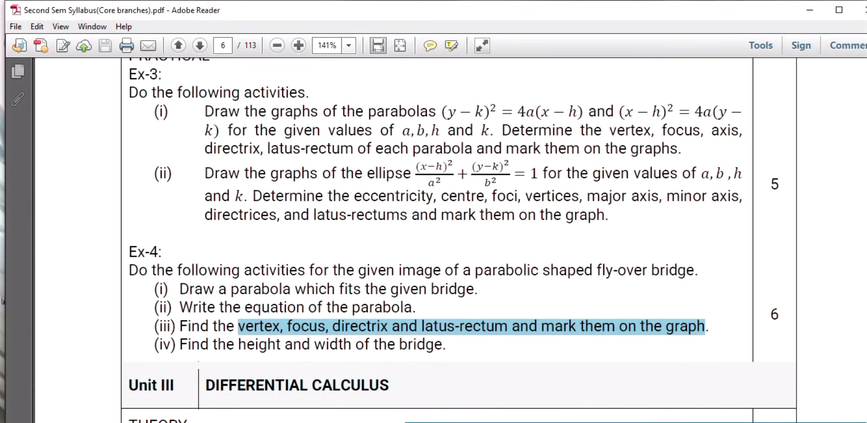
pyautogui.hotkey('alt', 'Tab')
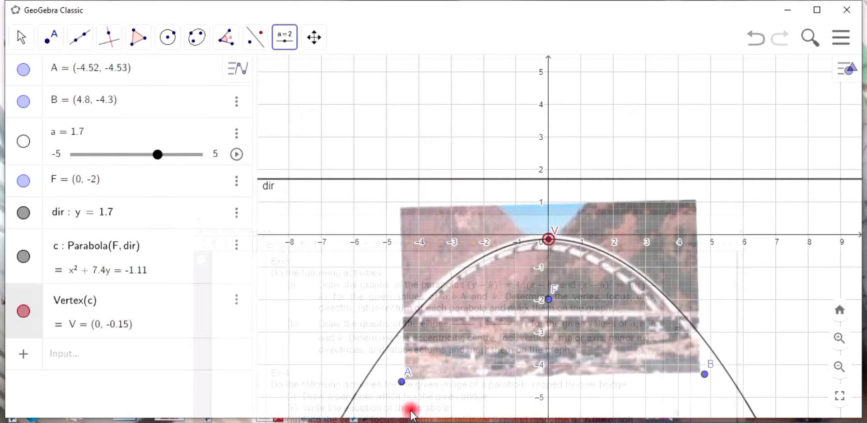
pyautogui.click(106, 351)
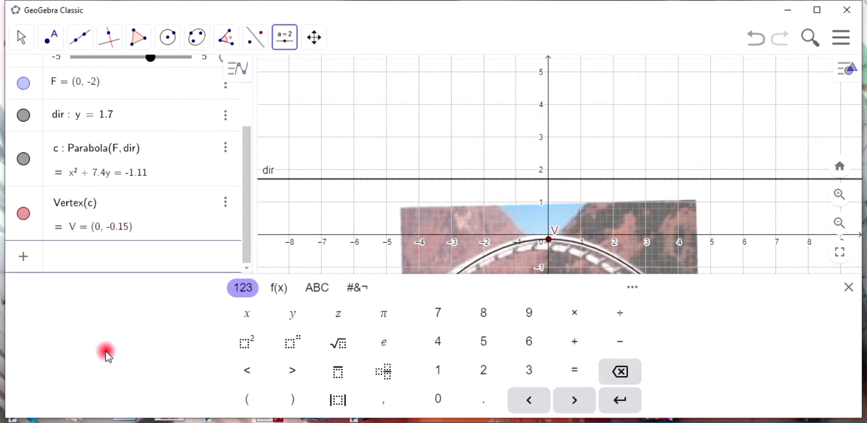
pyautogui.write('latus :')
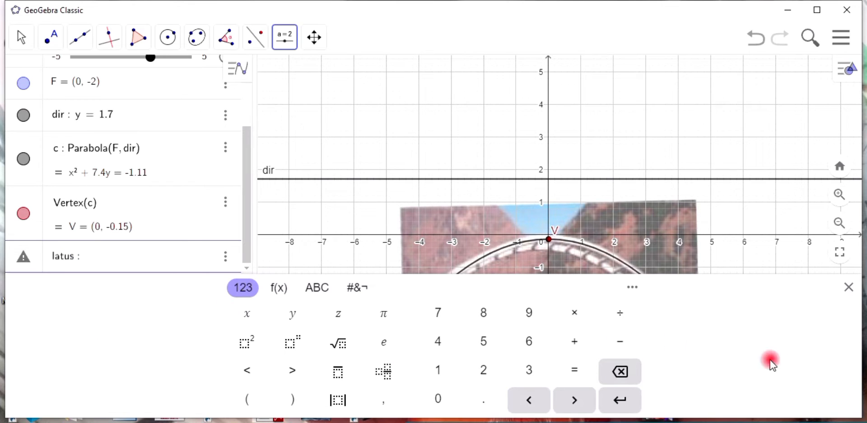
pyautogui.click(849, 287)
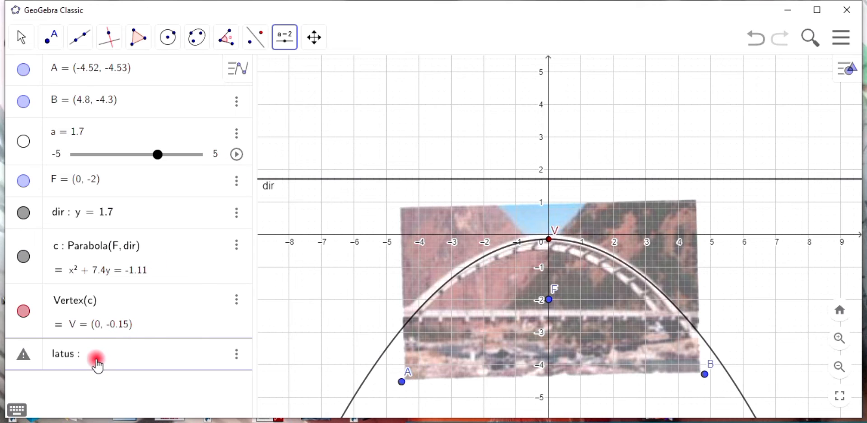
pyautogui.write('line(')
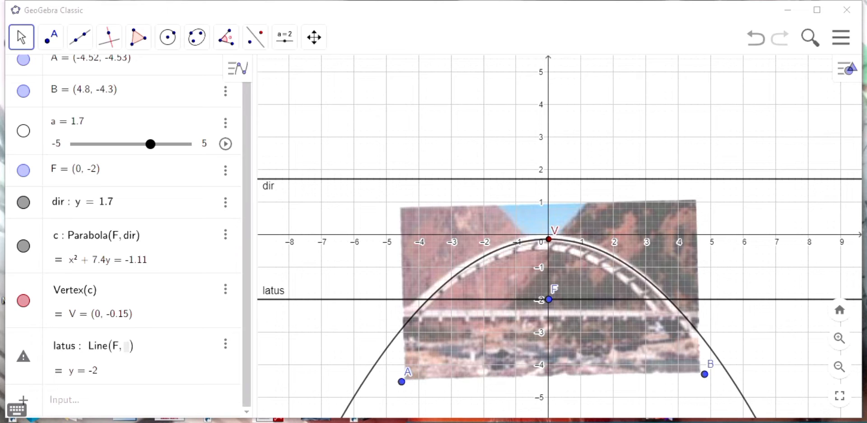
pyautogui.click(136, 350)
pyautogui.write('dir')
pyautogui.press('Return')
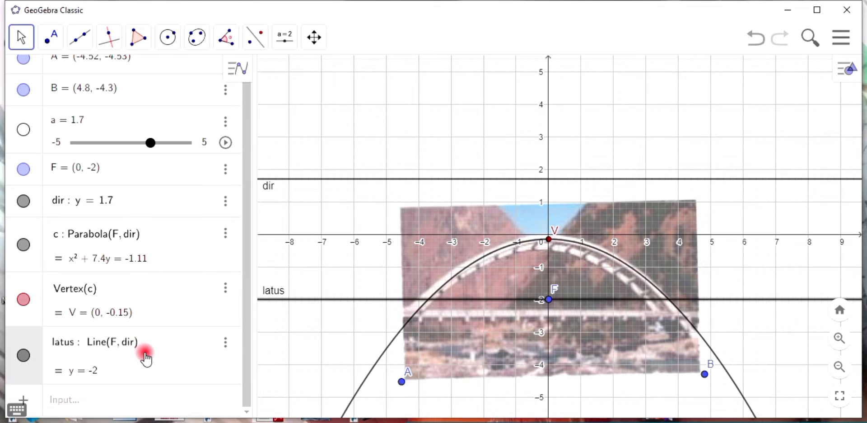
pyautogui.press('Return')
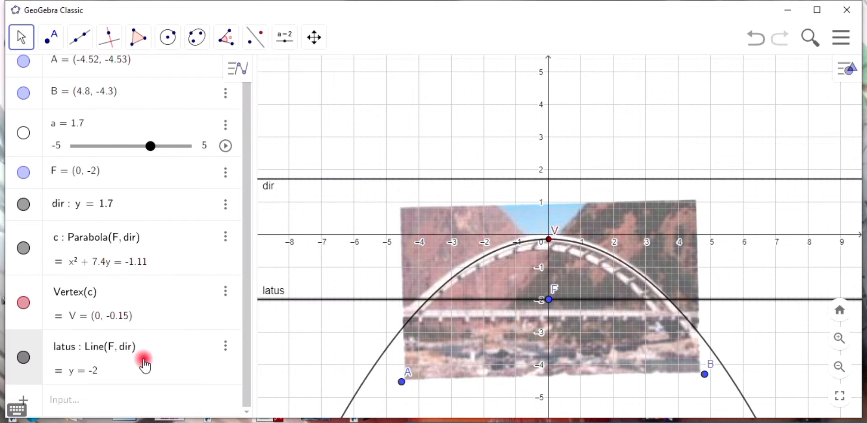
# Colour the latus rectum line red (#FF0033) and close its settings
pyautogui.click(415, 355)
pyautogui.rightClick(508, 296)
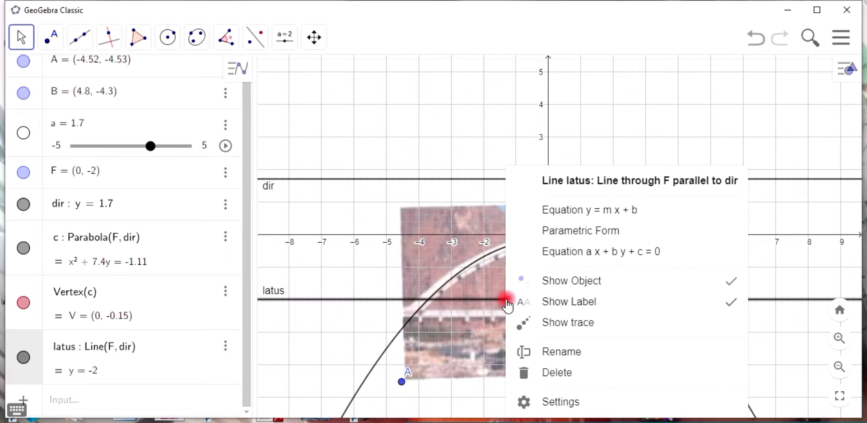
pyautogui.click(566, 401)
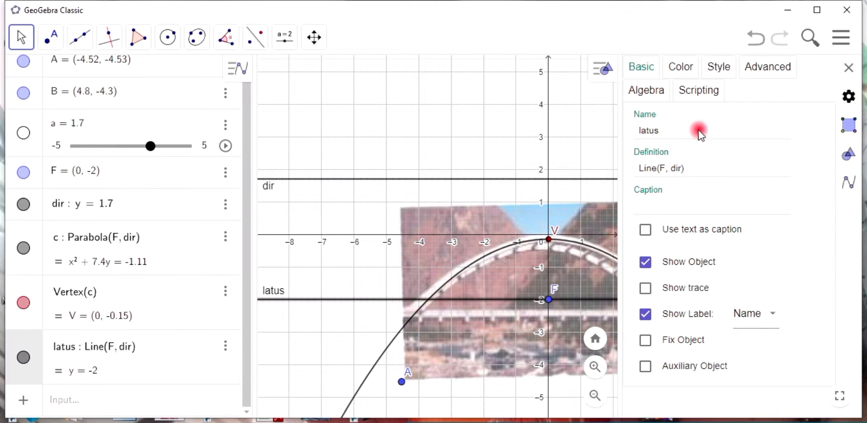
pyautogui.click(677, 67)
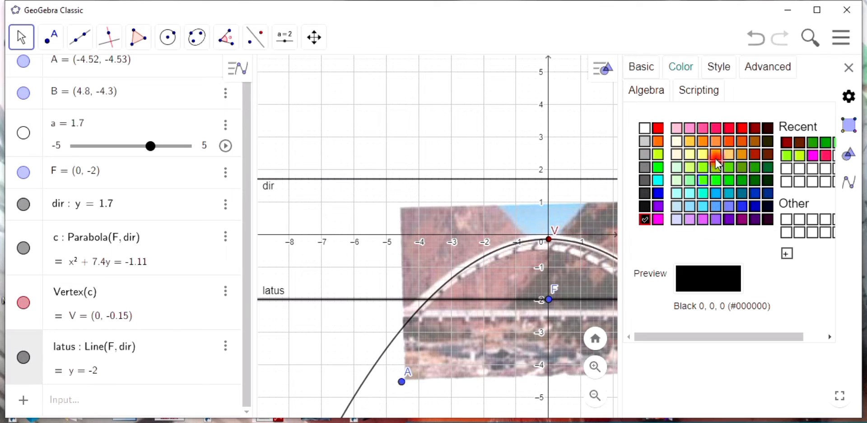
pyautogui.click(729, 128)
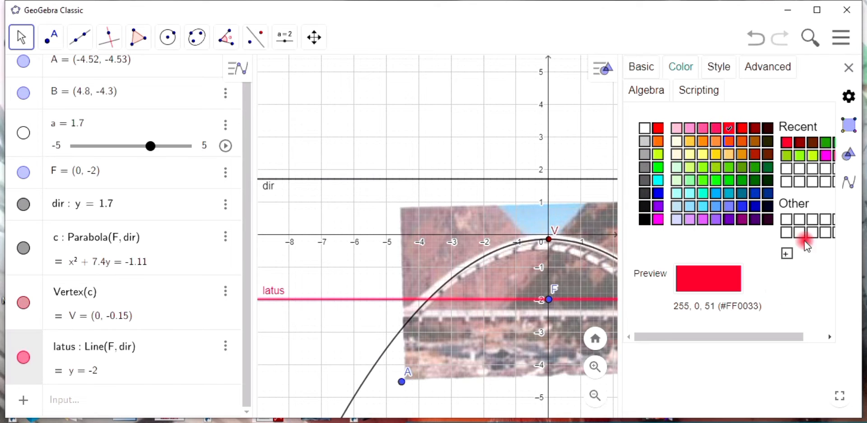
pyautogui.click(838, 72)
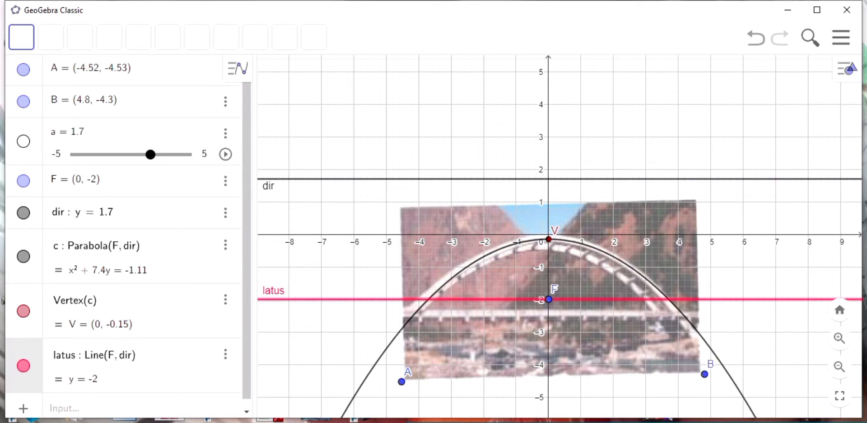
# Switch to the syllabus PDF in Adobe Reader, highlight Ex-4's task on the bridge's height and width, and return to GeoGebra
pyautogui.hotkey('alt', 'Tab')
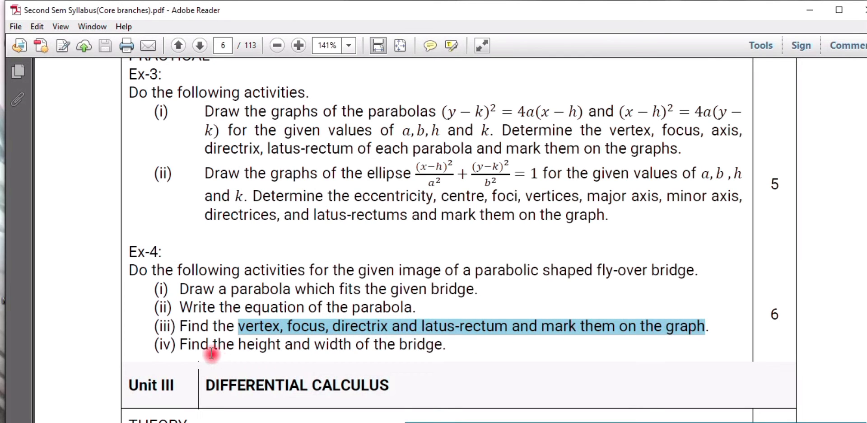
pyautogui.moveTo(182, 345); pyautogui.dragTo(441, 345)
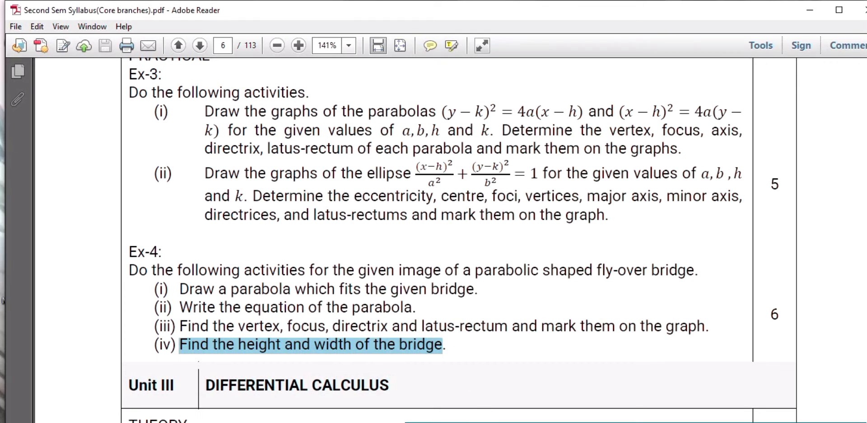
pyautogui.click(506, 404)
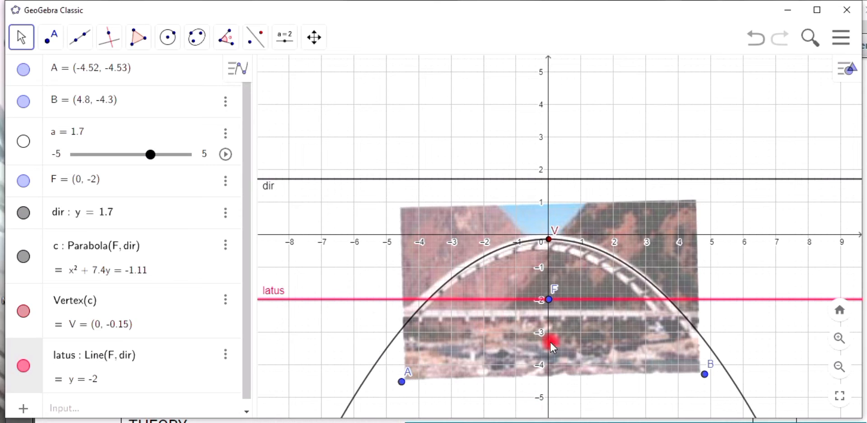
pyautogui.moveTo(548, 244)
pyautogui.mouseDown()
pyautogui.moveTo(556, 291)
pyautogui.moveTo(547, 319)
pyautogui.mouseUp()
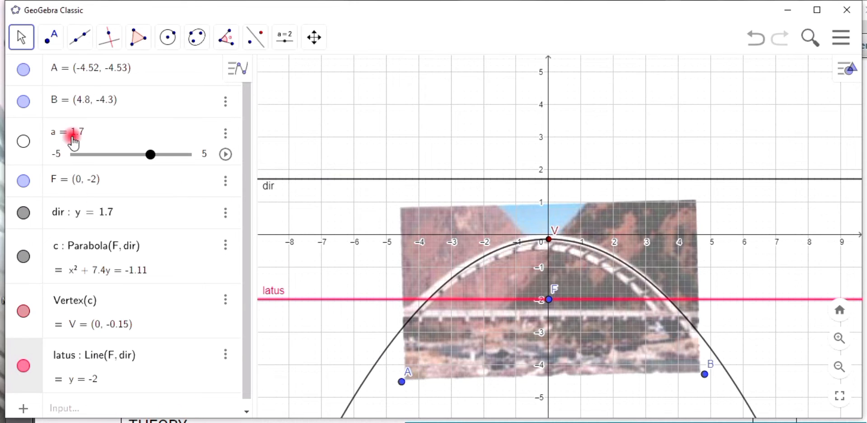
# Place two points on the parabola where it meets the bridge deck, at about (-4.08, -2.4) and (4.1, -2.42)
pyautogui.click(50, 37)
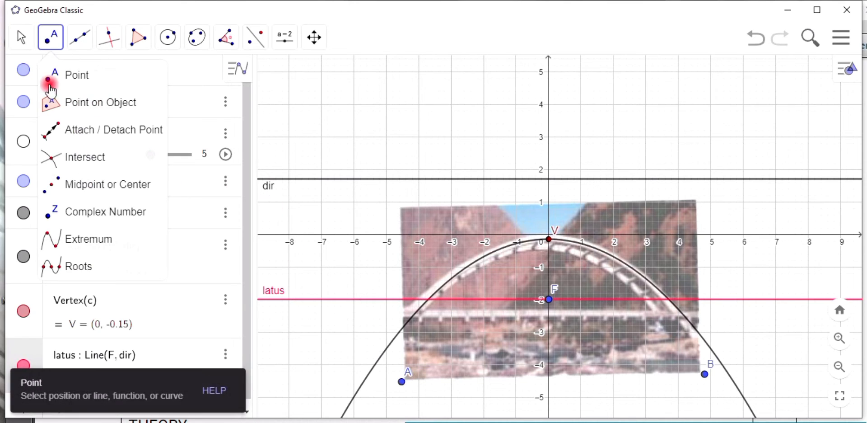
pyautogui.click(61, 77)
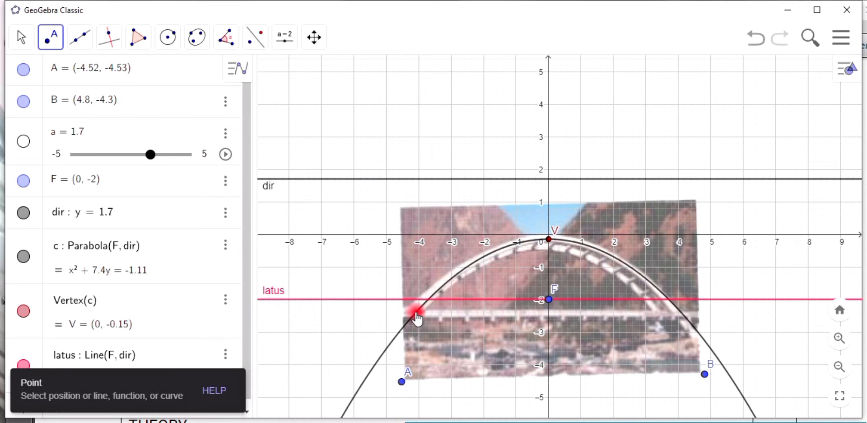
pyautogui.click(416, 312)
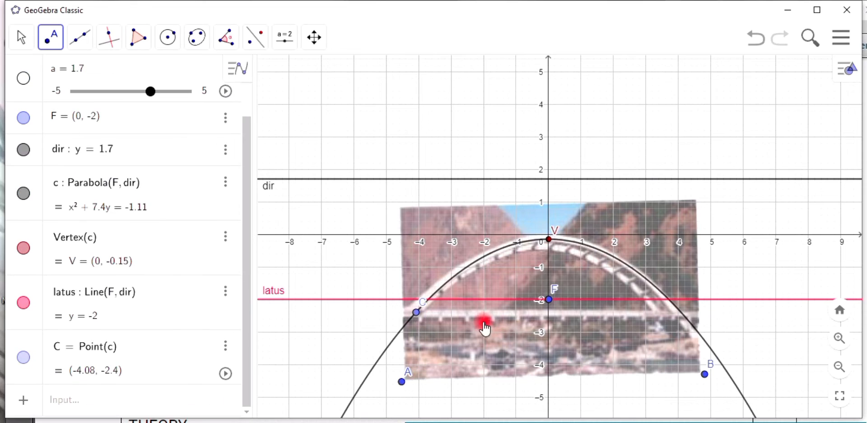
pyautogui.click(681, 315)
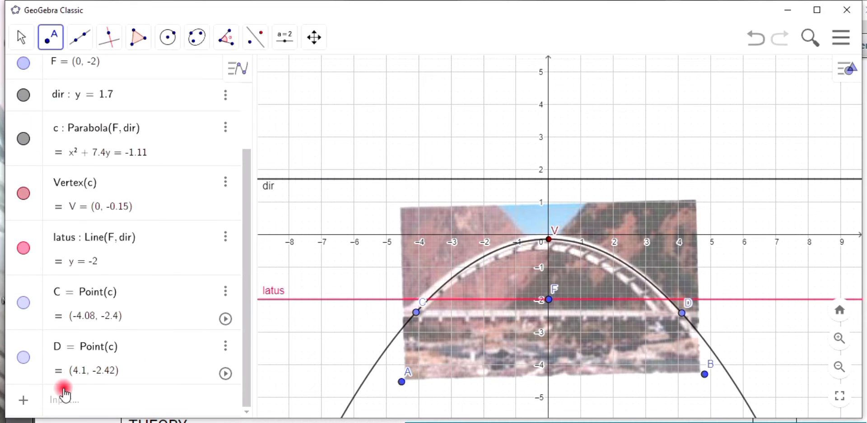
# Draw the bridge's deck line between points C and D with Segment(C, D)
pyautogui.click(67, 404)
pyautogui.write('se')
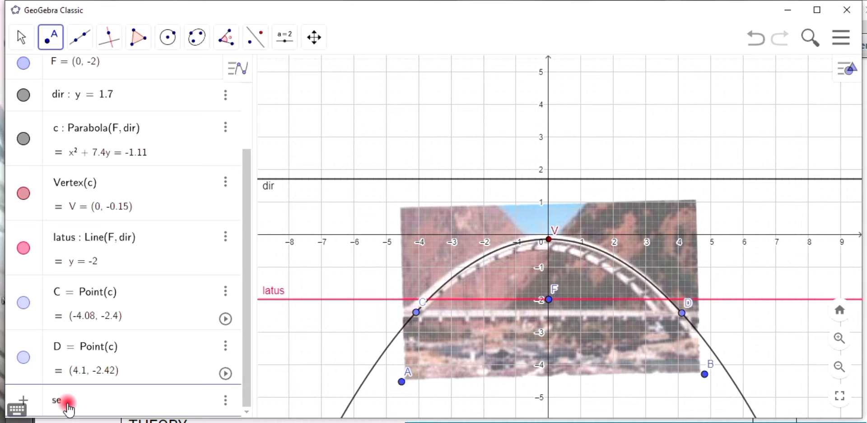
pyautogui.write('gment')
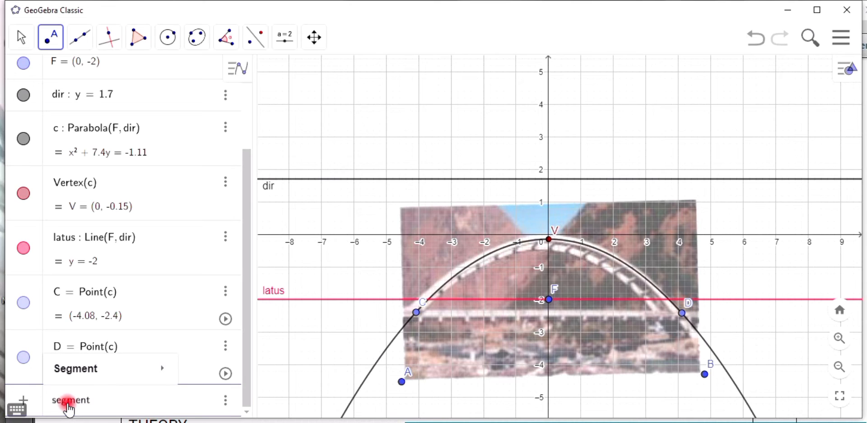
pyautogui.write('(')
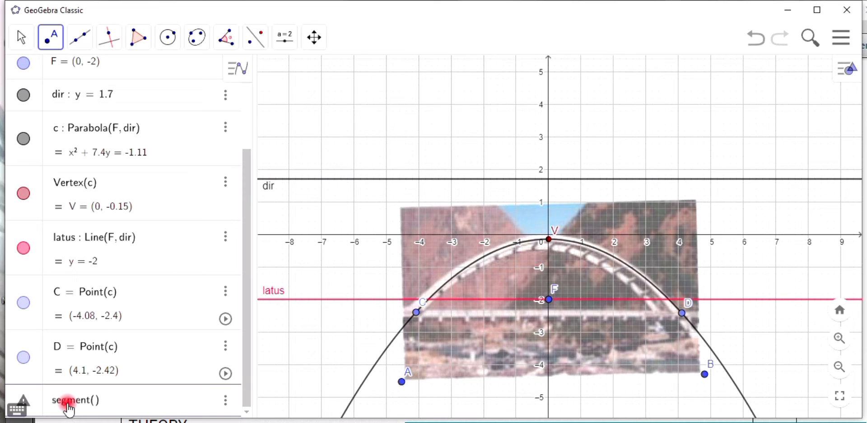
pyautogui.write('C, D')
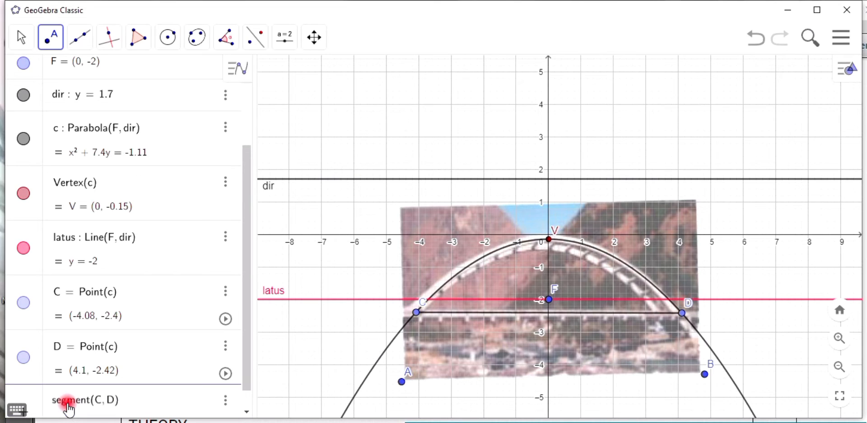
pyautogui.press('Return')
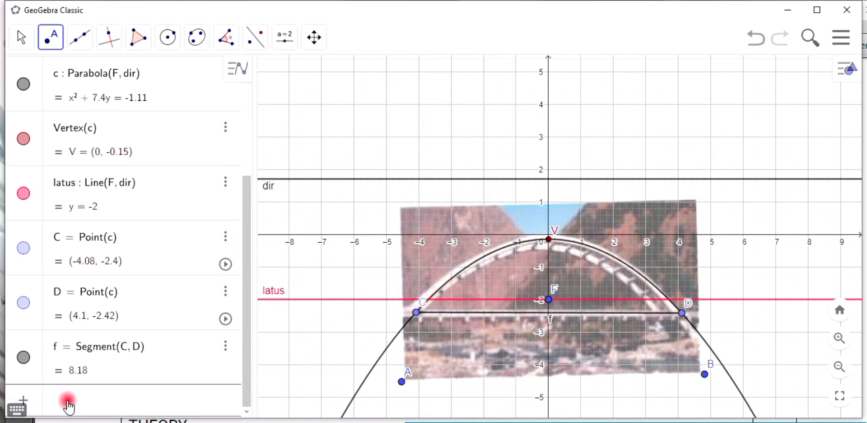
# Compute the bridge's width with Distance(C, D)
pyautogui.write('distanc')
pyautogui.press('BackSpace')
pyautogui.press('BackSpace')
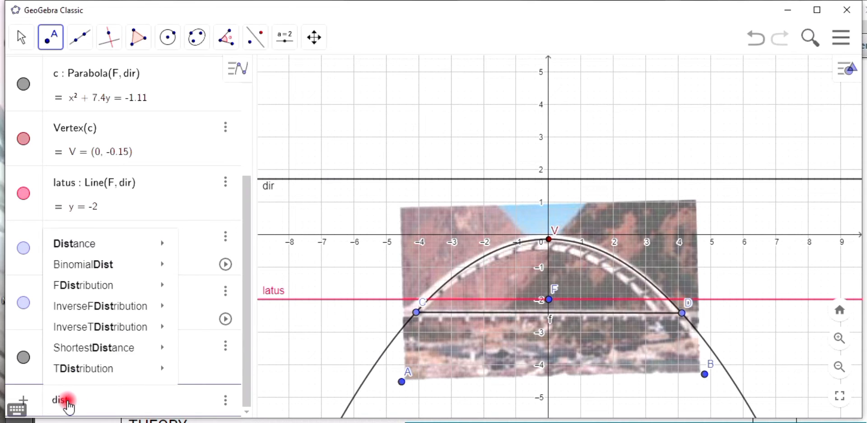
pyautogui.write('ance(')
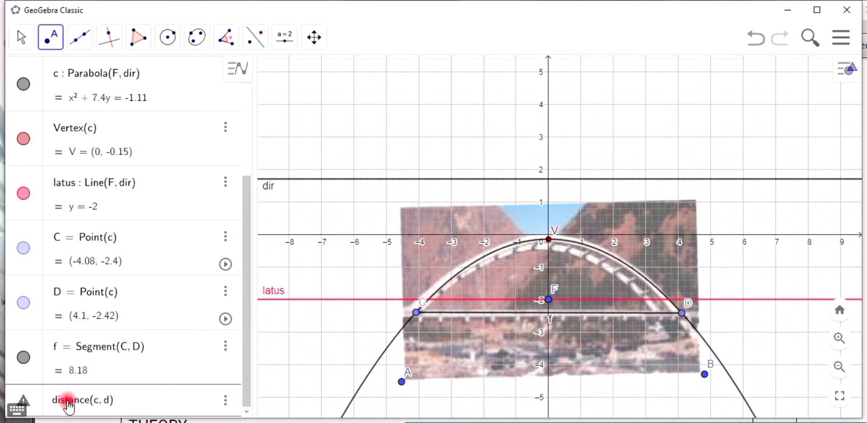
pyautogui.write('C, D')
pyautogui.press('Return')
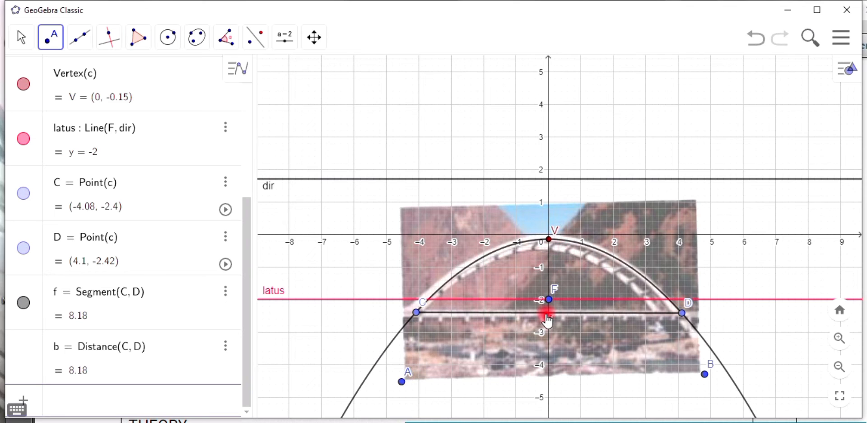
# Mark the intersection of segment CD with the y-axis and compute the arch's height with Distance(V, E)
pyautogui.scroll(1, 549, 320)
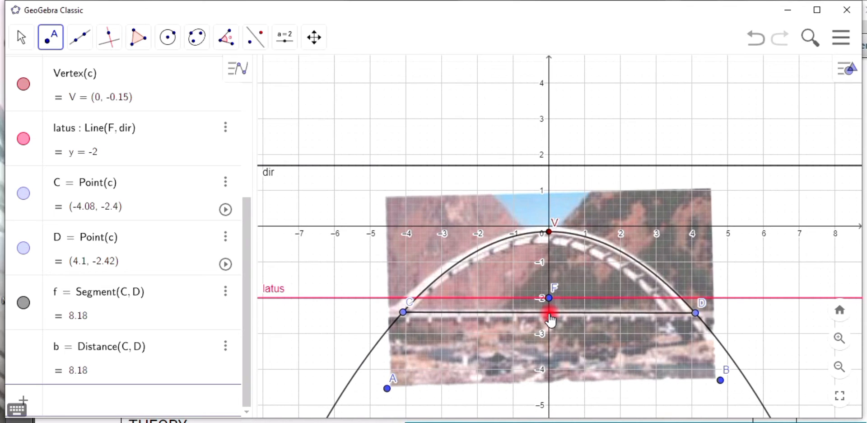
pyautogui.rightClick(549, 314)
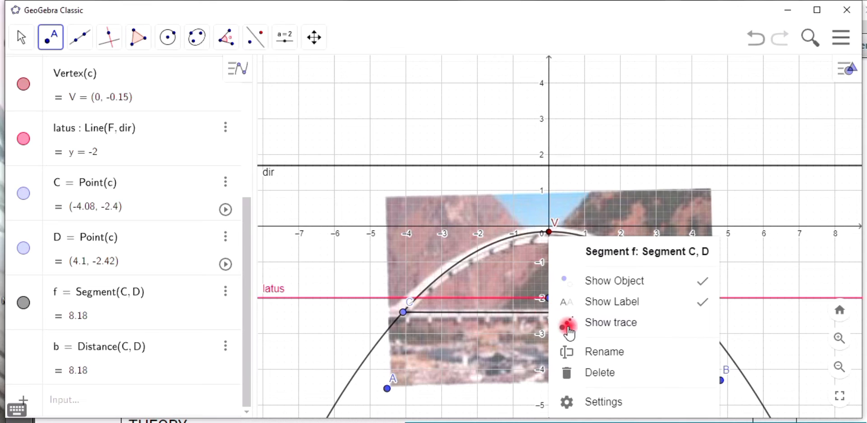
pyautogui.click(51, 38)
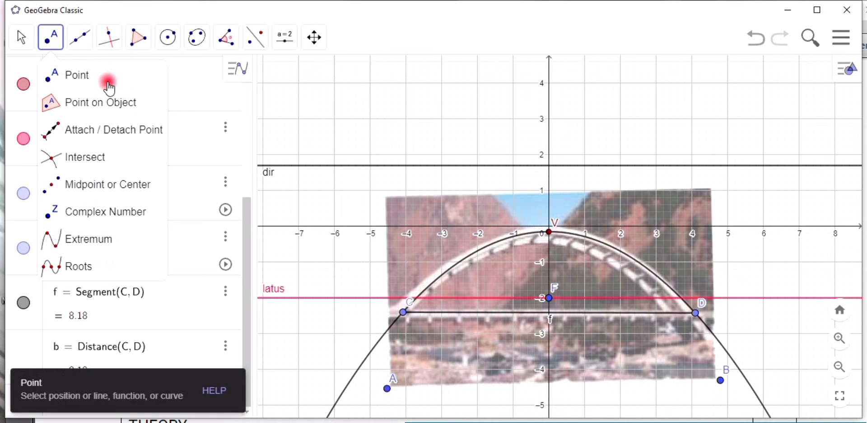
pyautogui.click(549, 311)
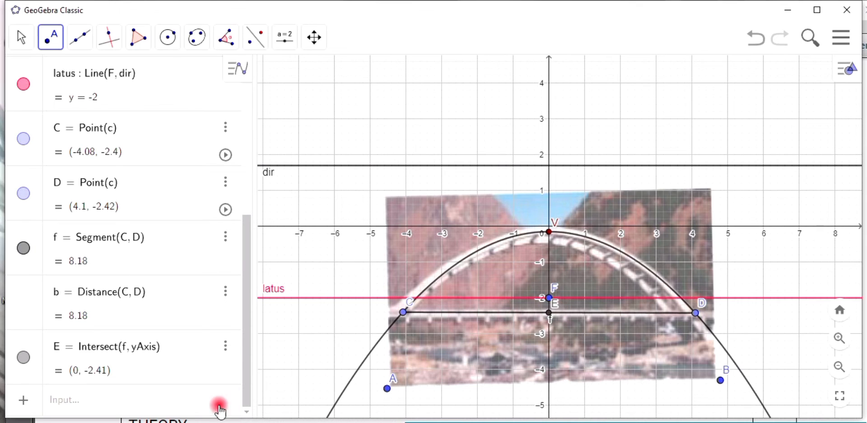
pyautogui.click(128, 405)
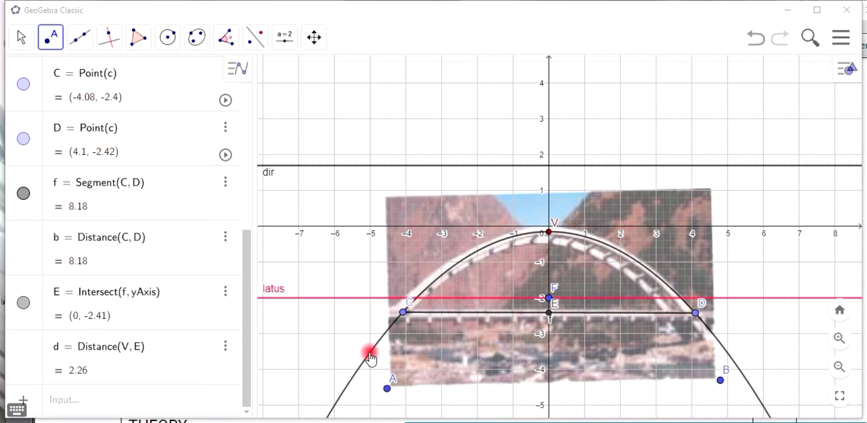
# Animate slider a and examine how the parabola, its deck points and the computed distances respond
pyautogui.moveTo(246, 325); pyautogui.dragTo(276, 394)
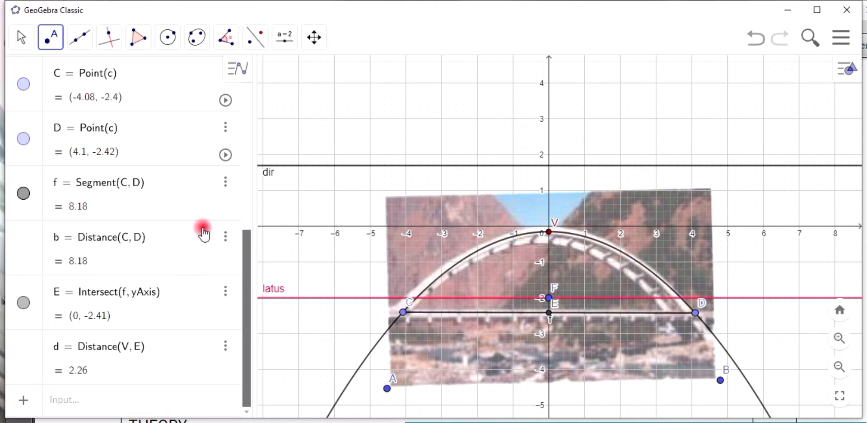
pyautogui.moveTo(246, 268); pyautogui.dragTo(253, 74)
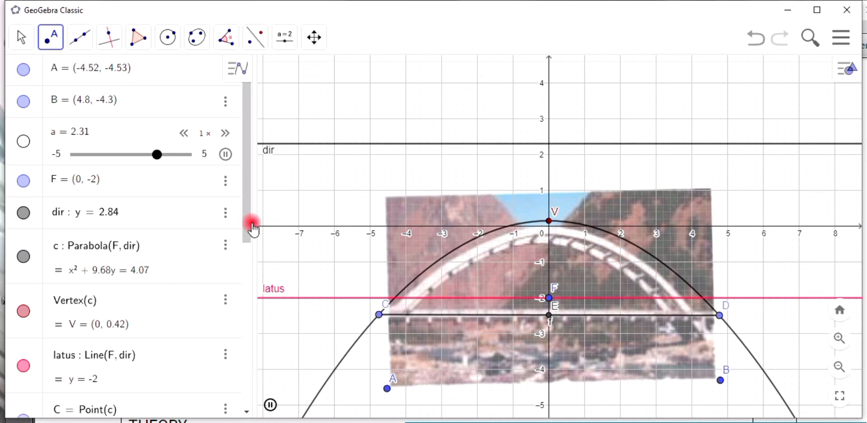
pyautogui.moveTo(247, 219); pyautogui.dragTo(106, 321)
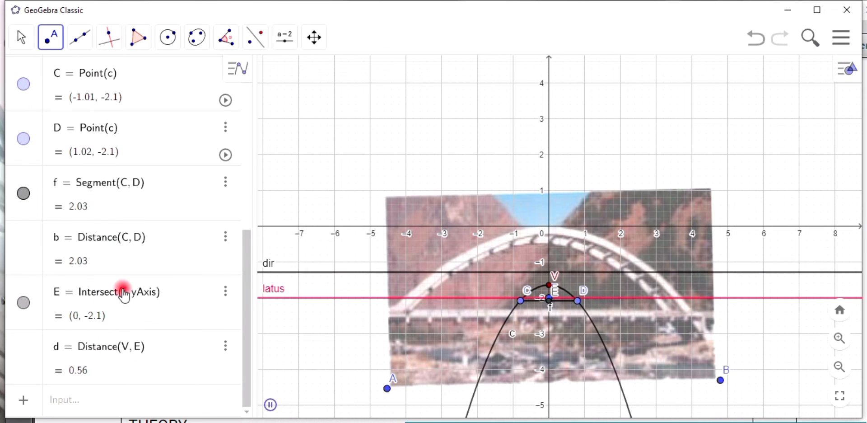
pyautogui.scroll(-3, 627, 352)
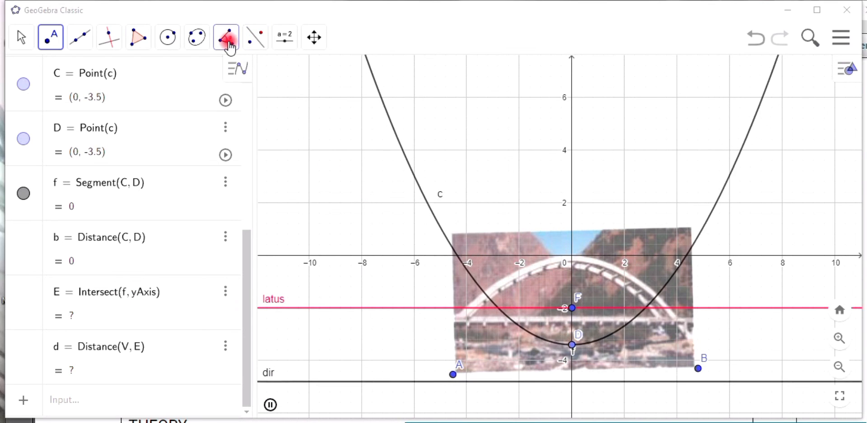
pyautogui.click(21, 38)
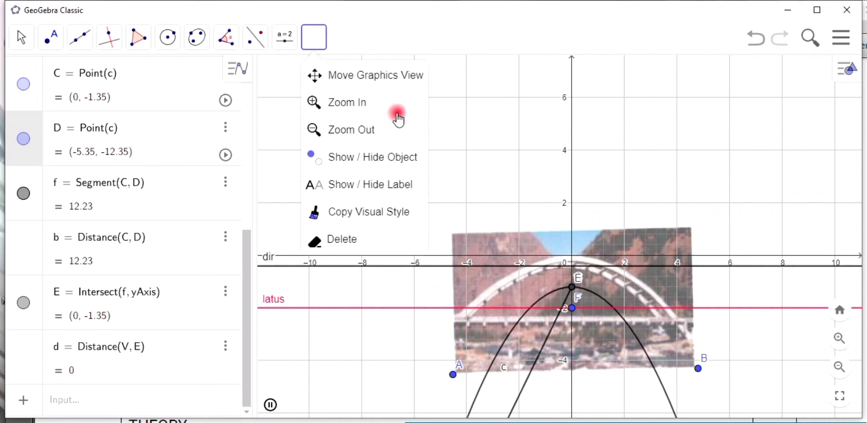
pyautogui.click(379, 75)
pyautogui.moveTo(590, 311); pyautogui.dragTo(595, 229)
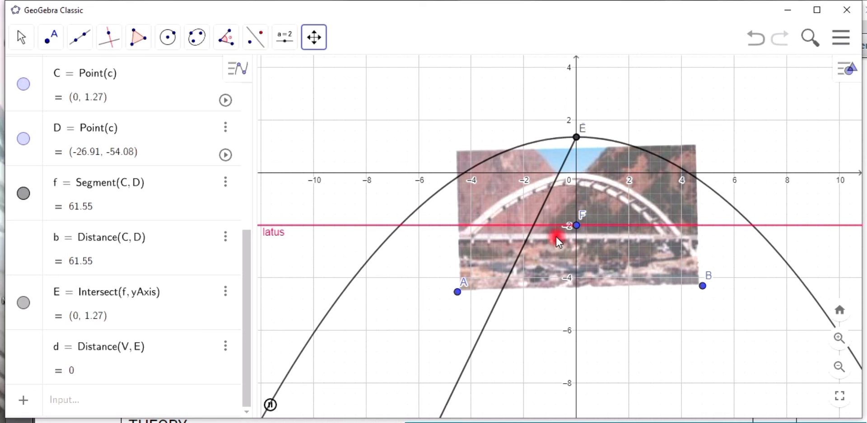
pyautogui.hotkey('ctrl', 'z')
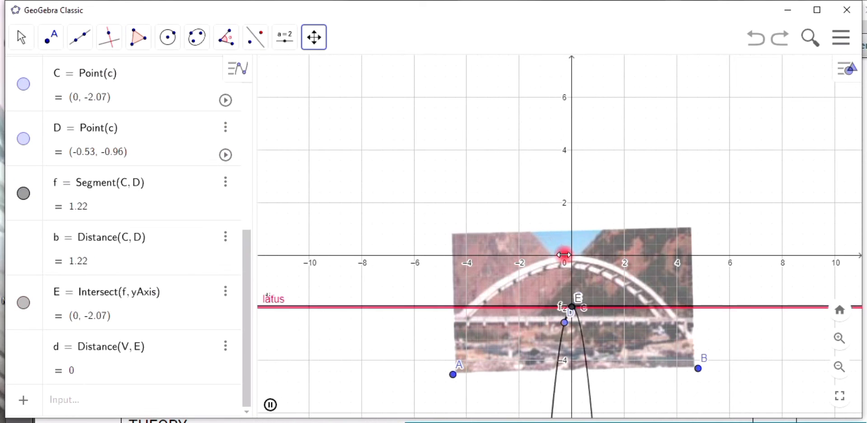
pyautogui.hotkey('ctrl', 'z')
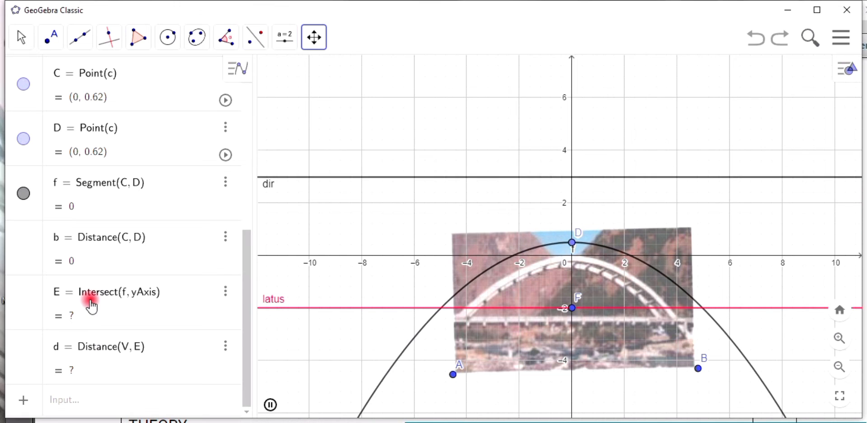
# Review the animated slider and parabola entries, and switch to the syllabus PDF in Adobe Reader to check the Ex-4 tasks
pyautogui.moveTo(249, 256); pyautogui.dragTo(265, 159)
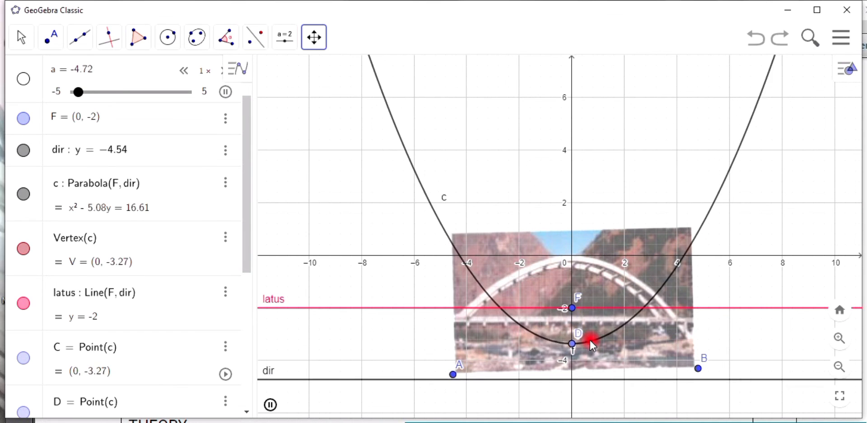
pyautogui.hotkey('alt', 'Tab')
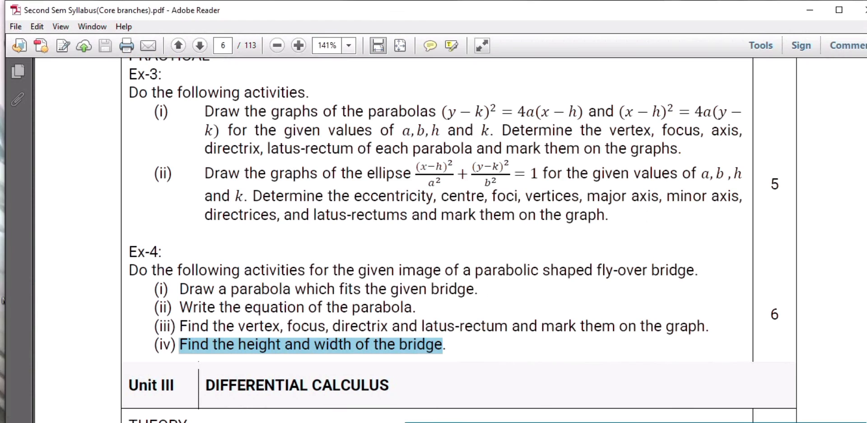
pyautogui.scroll(-2, 389, 313)
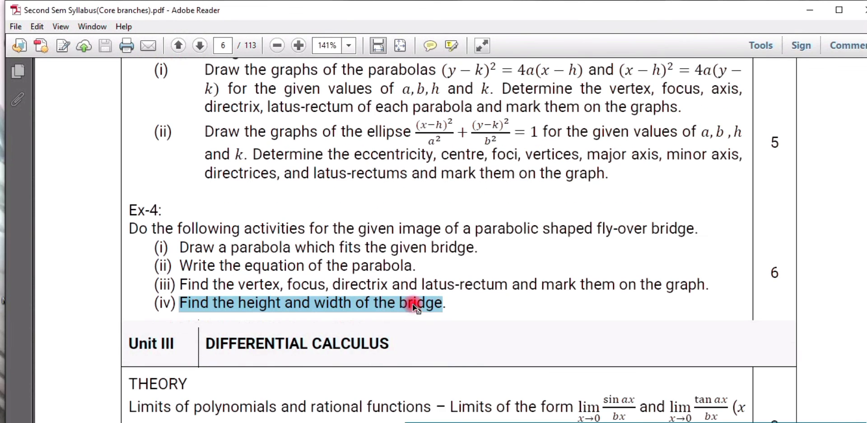